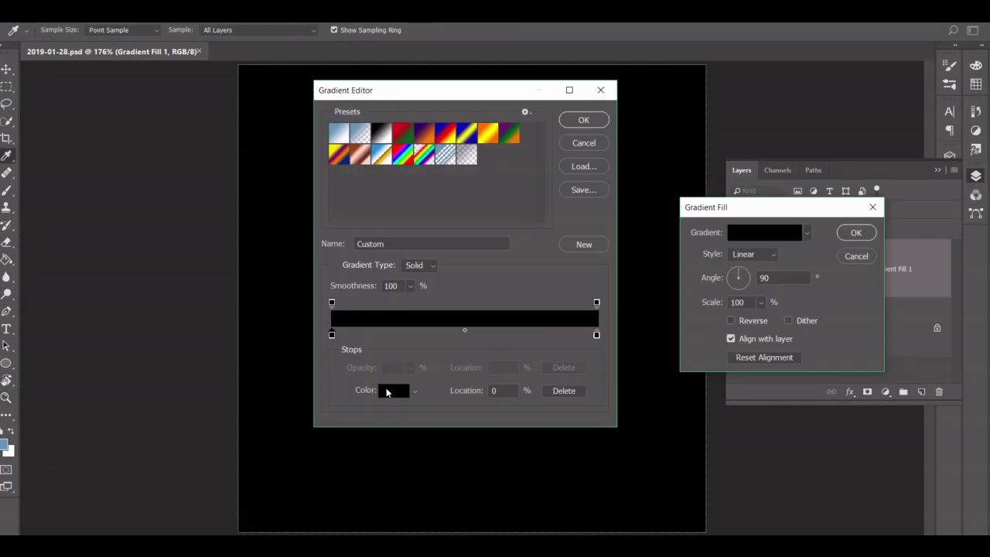
Recolour the first gradient stop light green, add a #81e979 stop at 25% and a middle stop
left_click(387, 392)
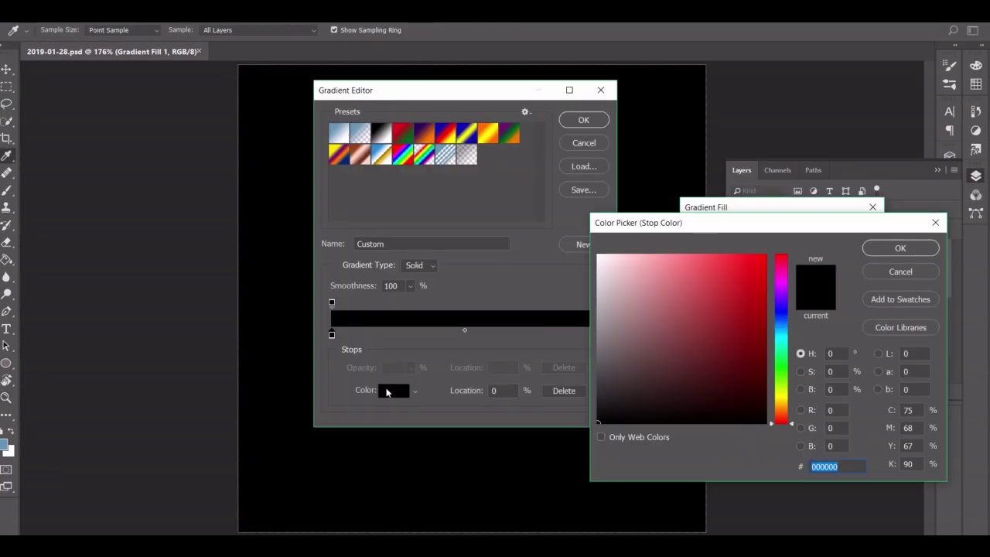
key("Return")
left_click(398, 334)
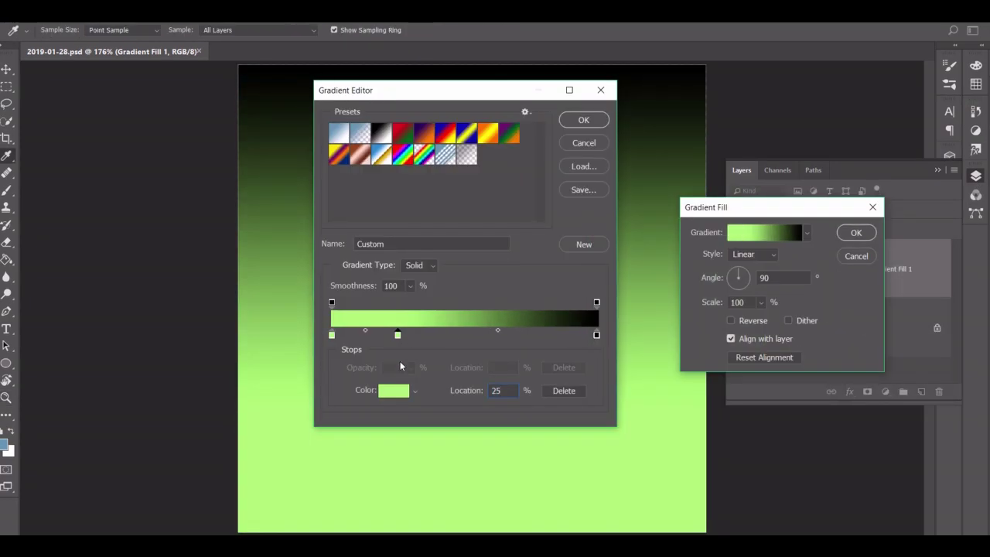
left_click(394, 389)
type("81e979")
key("Return")
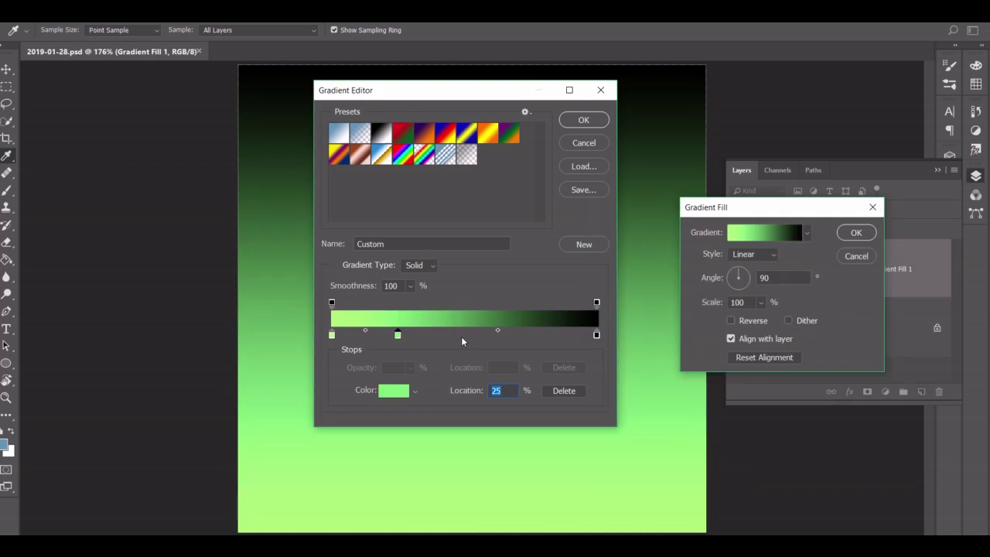
left_click(462, 334)
left_click(394, 390)
type("8f")
key("Escape")
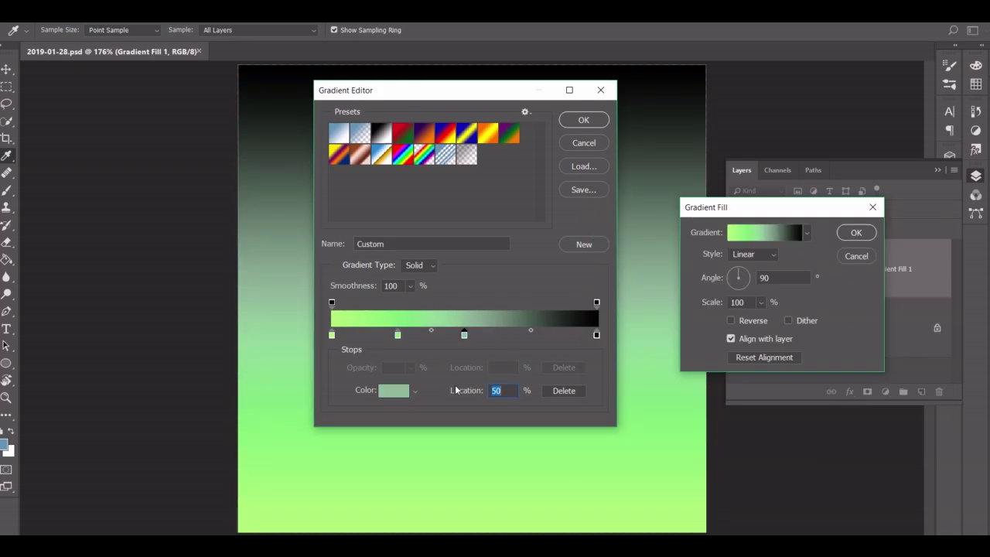
Add a teal #5f9e8f stop at 75% and make the end stop dark grey #36363
left_click(531, 334)
left_click(394, 390)
type("5f9e8f")
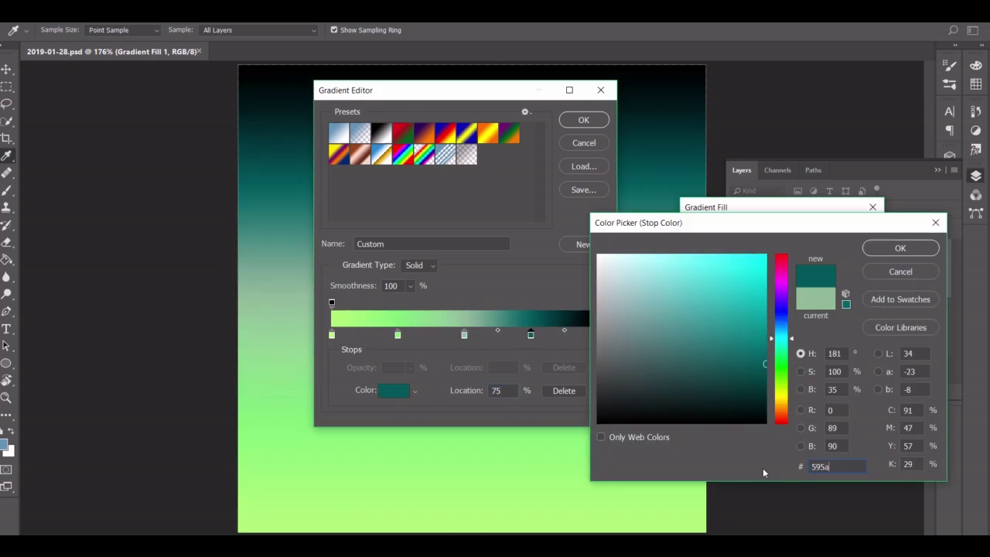
key("Return")
left_click(595, 334)
left_click(393, 390)
type("36363")
key("Return")
key("Return")
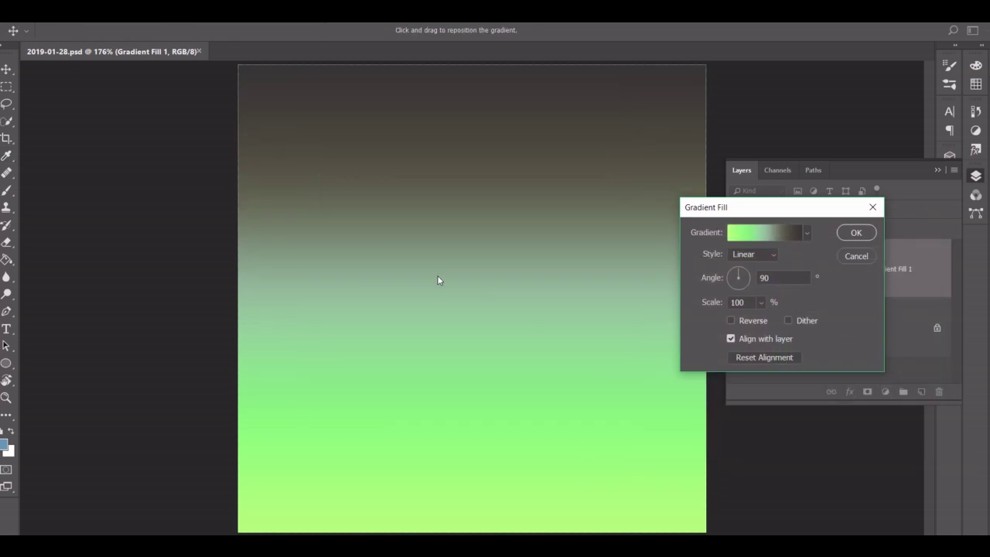
Make the gradient fill radial and reversed so the dark sits centrally, and apply it
left_click(754, 254)
left_click(743, 278)
left_click(732, 320)
left_click(856, 232)
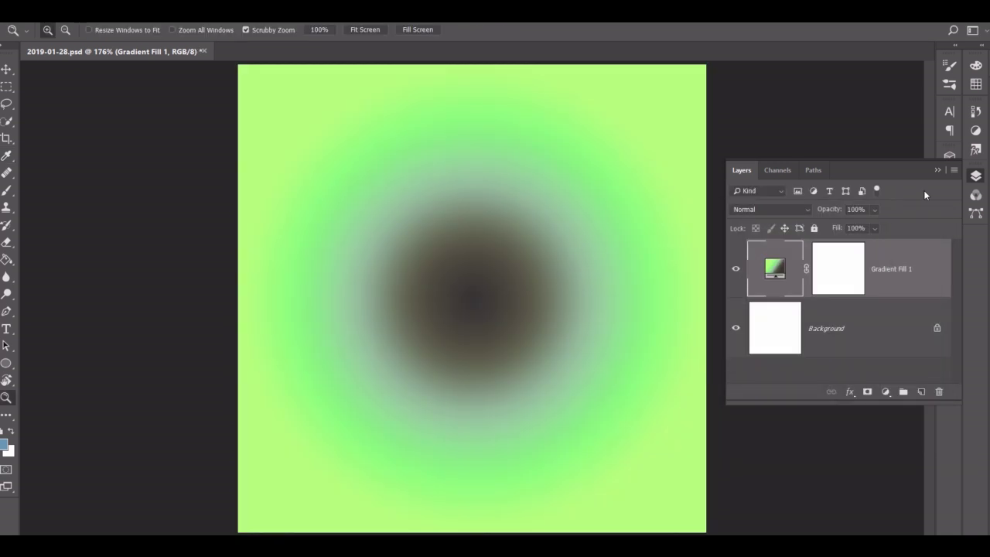
Set the drawing colour to a brighter green and draw a small circle at the canvas centre
left_click(976, 176)
left_click(976, 65)
left_click_drag(888, 141, 913, 109)
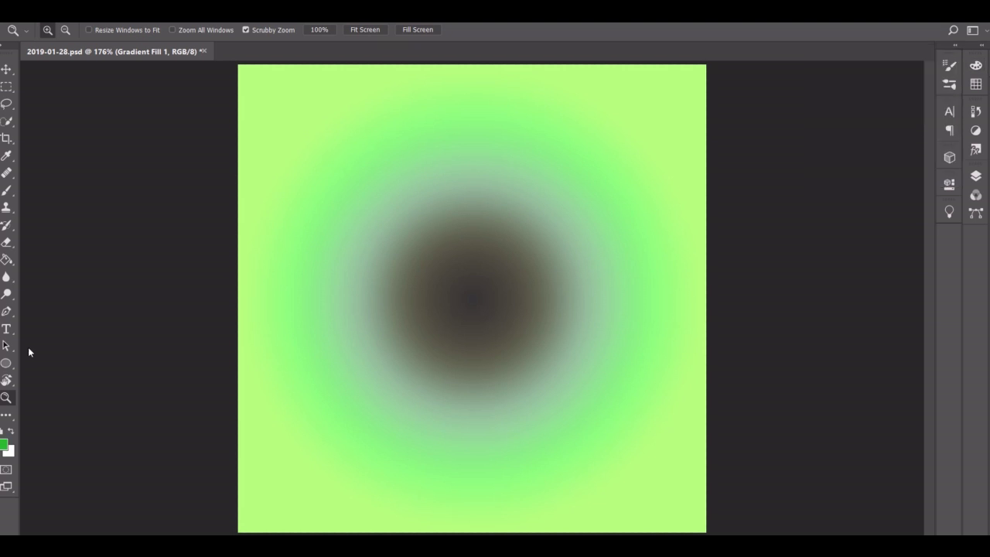
left_click(7, 363)
left_click_drag(404, 237, 525, 362)
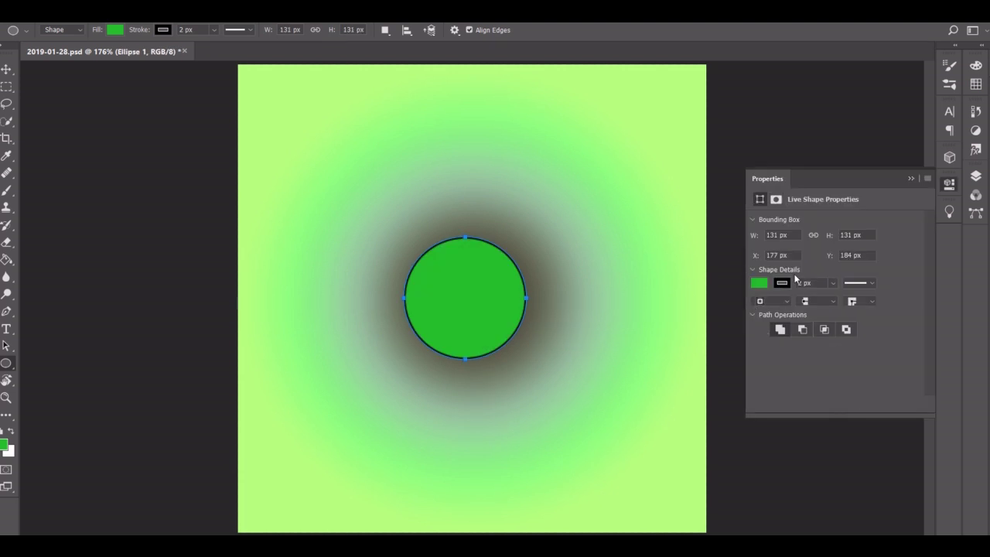
Set the small circle's X to 184, remove its fill, give it a green outline and centre it
type("184")
key("Return")
left_click(758, 283)
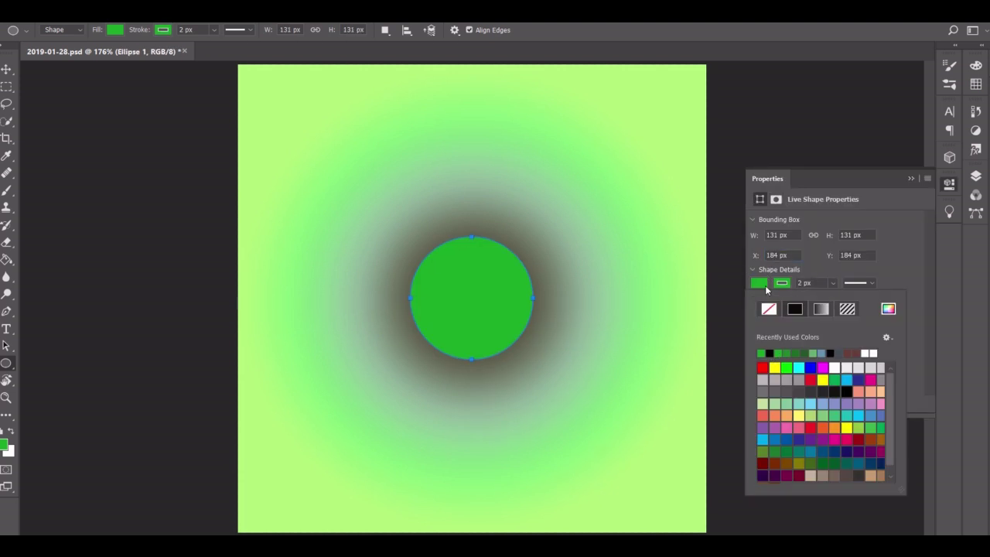
left_click(769, 307)
key("v")
left_click_drag(516, 262, 515, 258)
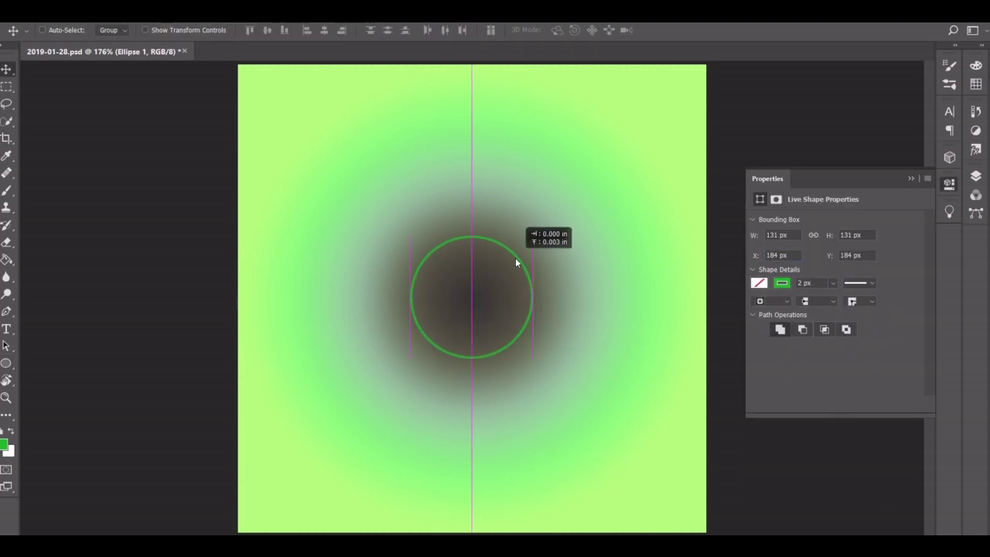
Draw a larger ring 301 px round and centre it with X set to 99
left_click(3, 366)
left_click_drag(331, 154, 612, 442)
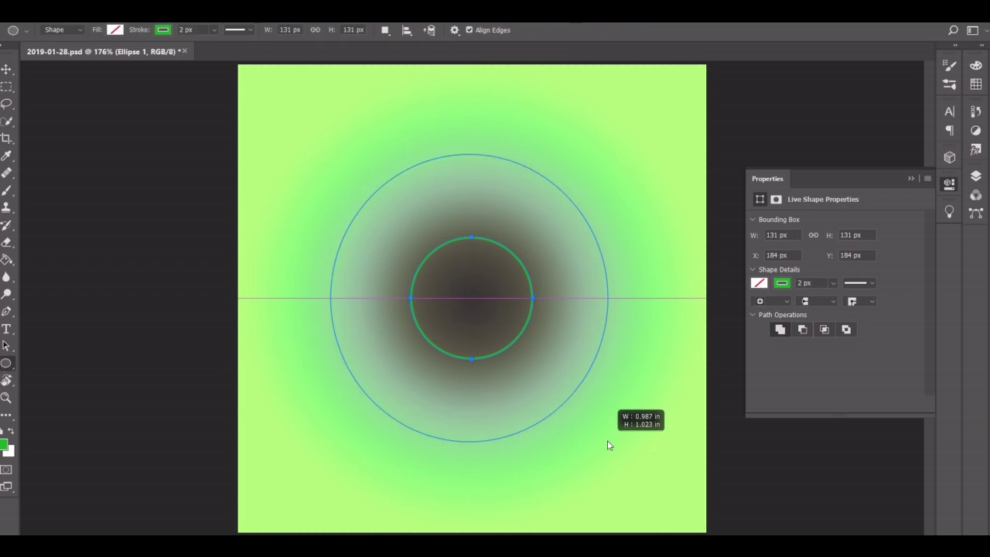
double_click(852, 235)
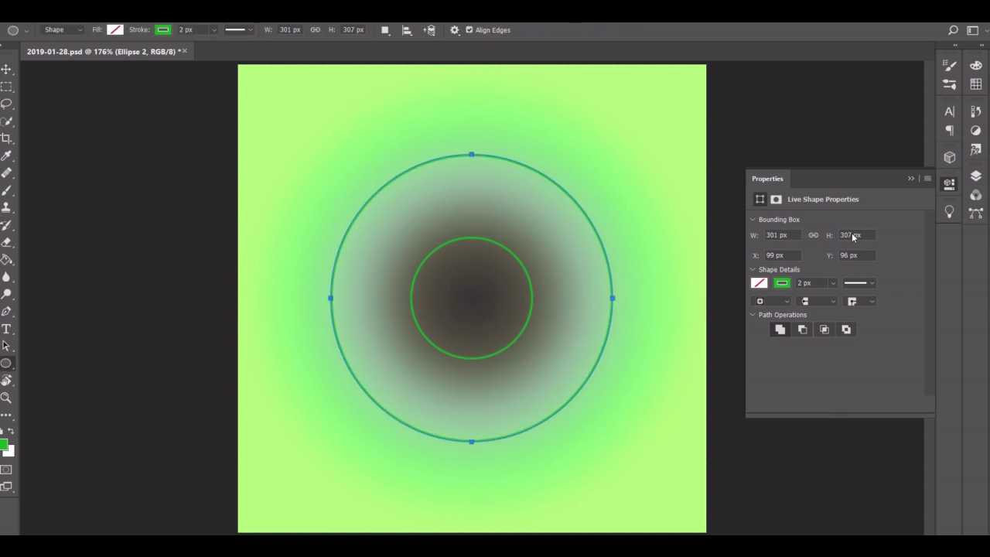
type("301")
key("Return")
key("v")
left_click_drag(573, 226, 572, 228)
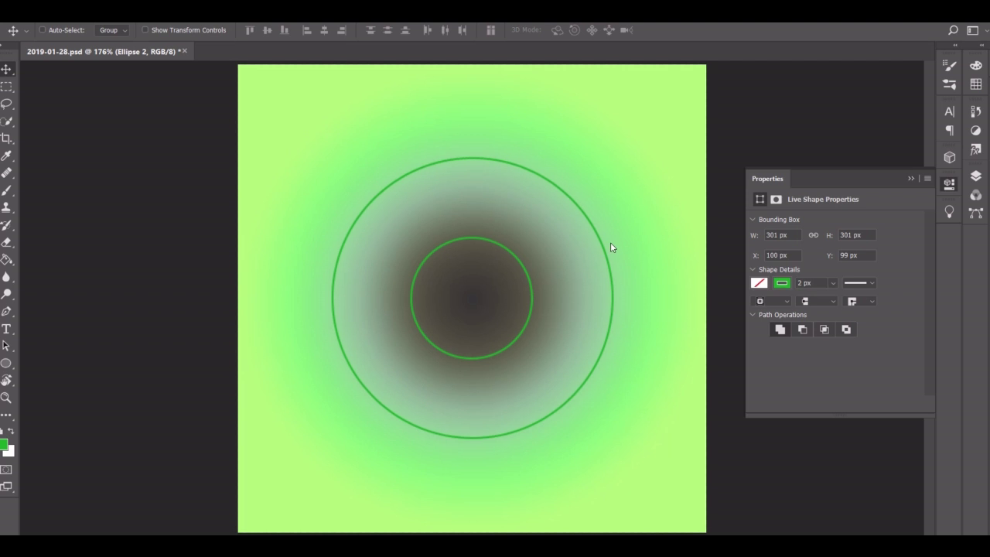
double_click(774, 254)
type("99")
key("Return")
Draw a third ring sized 330 px, centre it and nudge it upward
key("u")
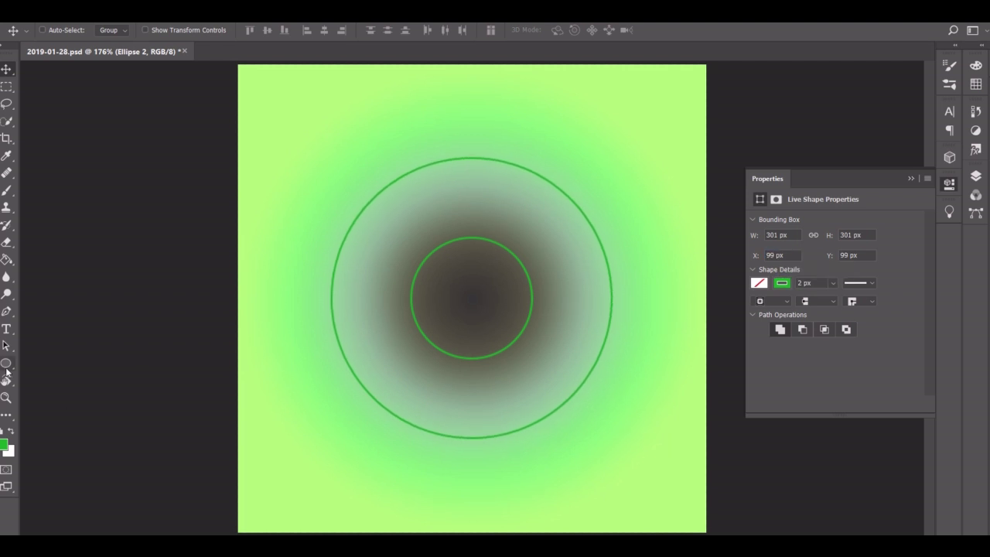
left_click_drag(288, 151, 643, 454)
type("3")
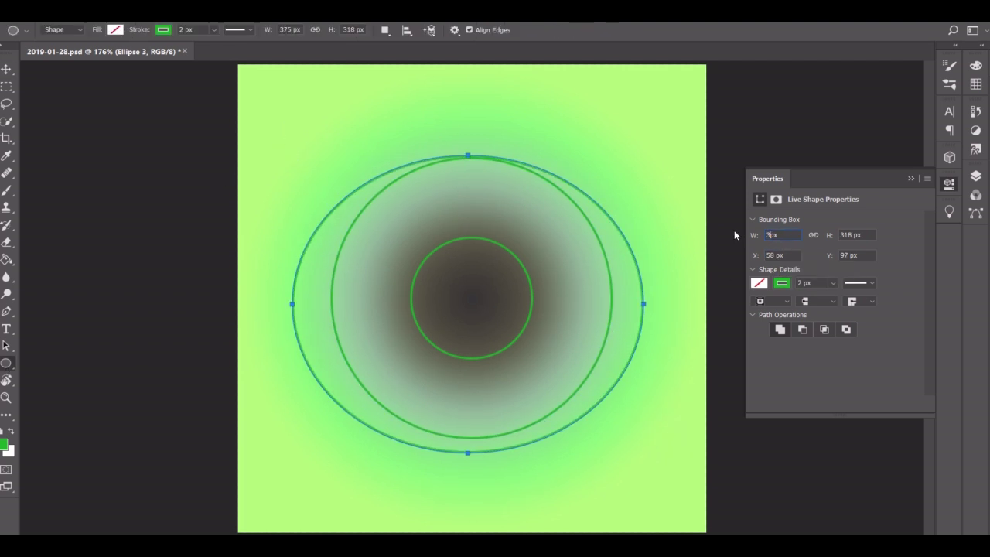
type("15")
key("Return")
key("v")
left_click_drag(580, 255, 617, 253)
left_click(768, 237)
type("330")
key("Return")
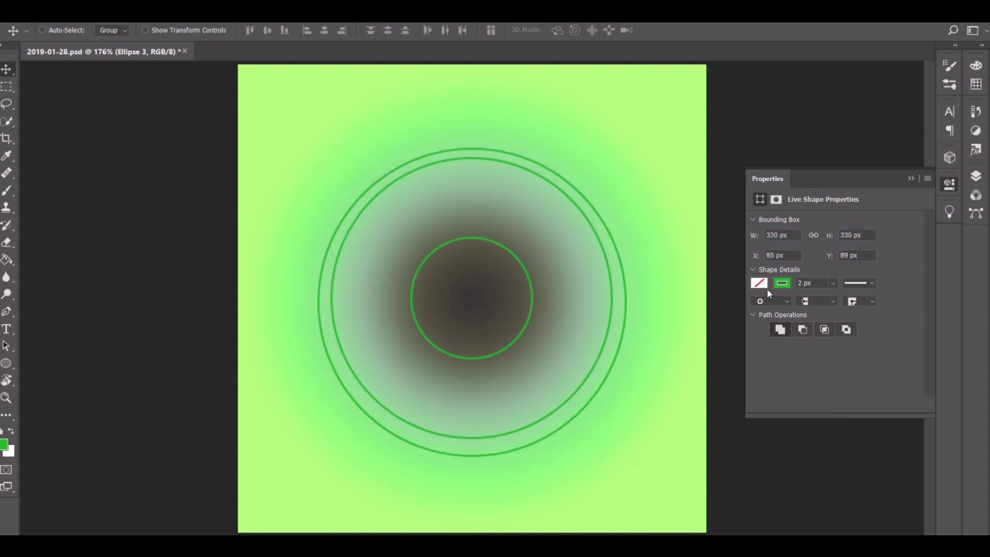
key("Up")
key("Up")
key("Up")
Draw a 444 px outer ring centred with Y 28, then add a new empty layer
key("u")
left_click_drag(474, 300, 684, 502)
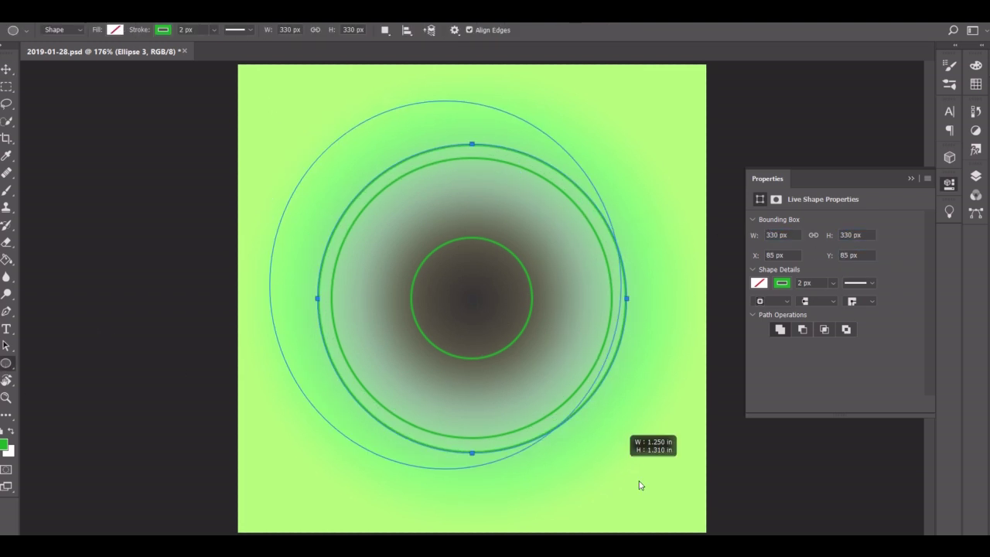
type("444")
key("Tab")
type("444")
key("Return")
key("v")
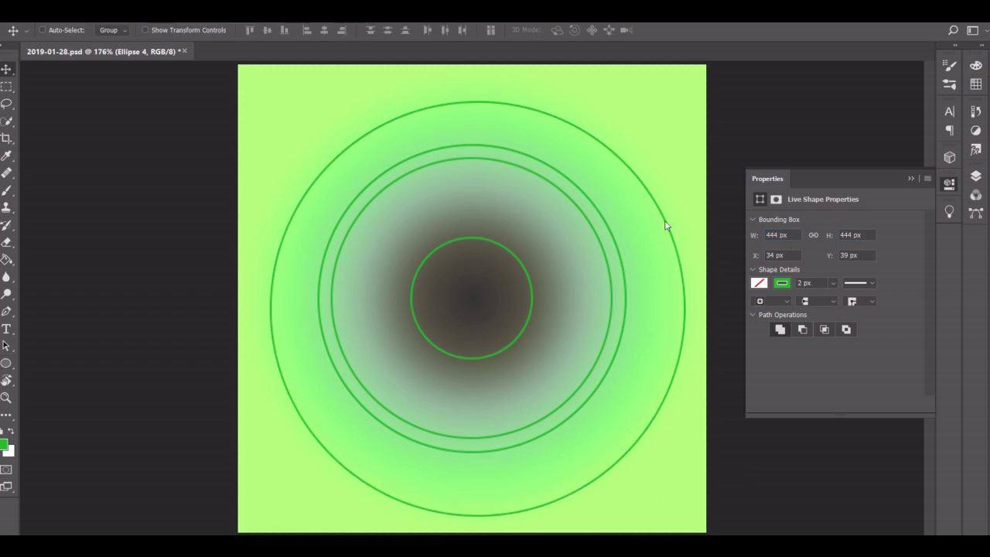
left_click_drag(665, 221, 659, 225)
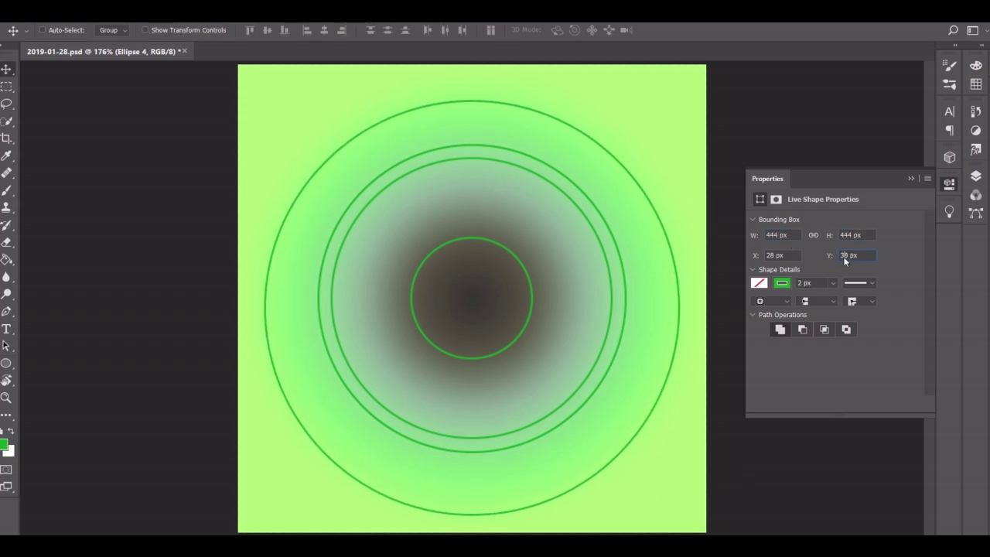
type("28")
key("Return")
left_click(908, 180)
Turn on brush painting symmetry with a mandala path, test a mirrored stroke, and undo it
key("b")
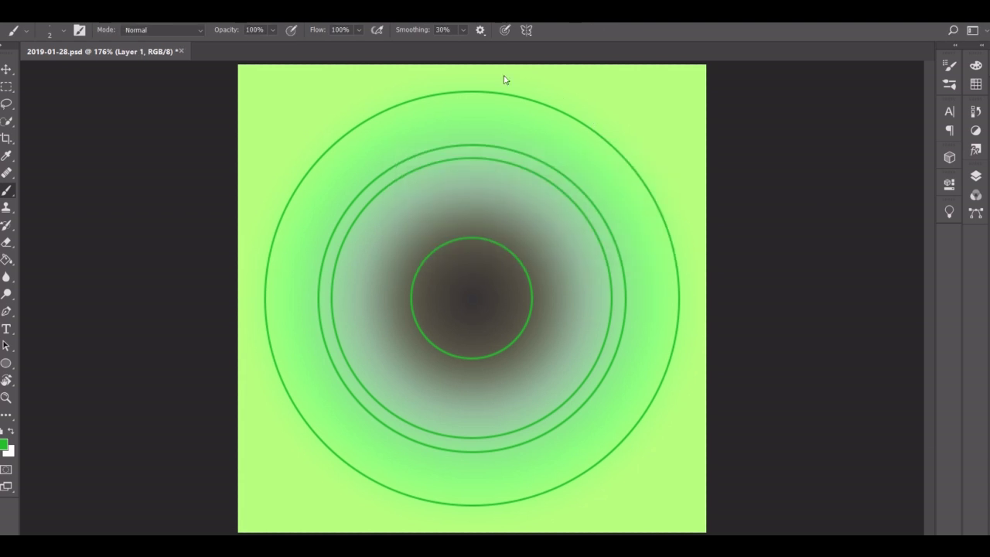
left_click(526, 31)
left_click(544, 101)
key("Return")
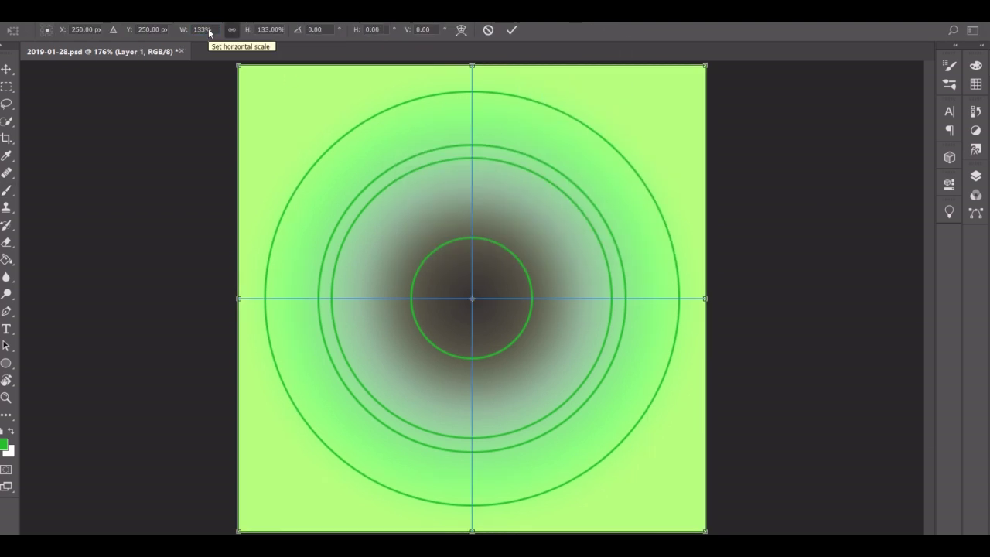
left_click(973, 176)
left_click(776, 193)
type("Mandala Symmetry 7")
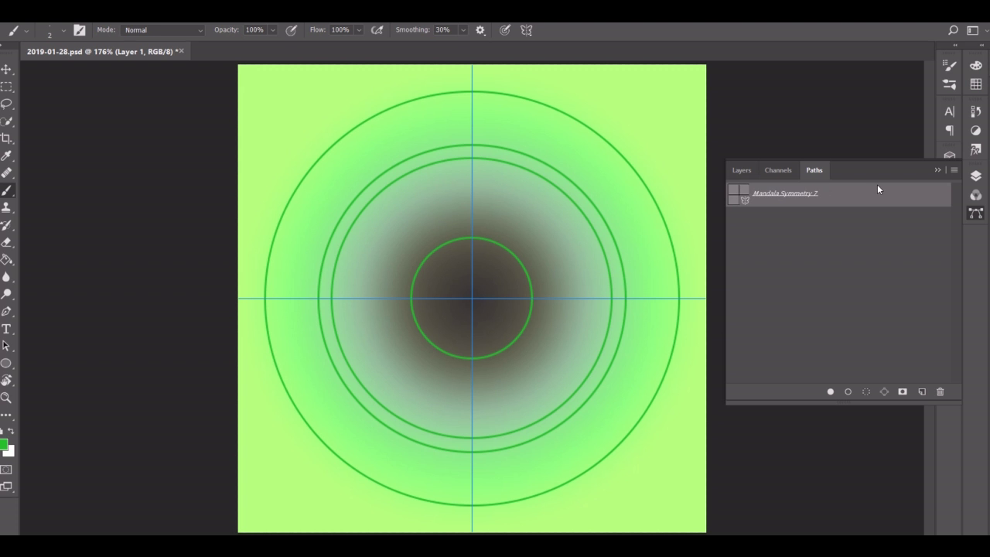
left_click(937, 170)
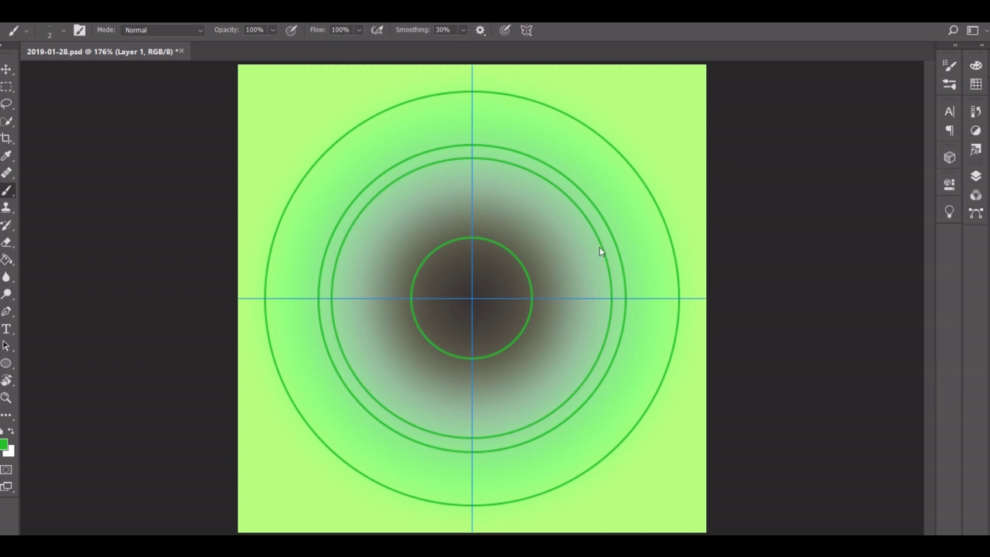
left_click_drag(474, 193, 471, 186)
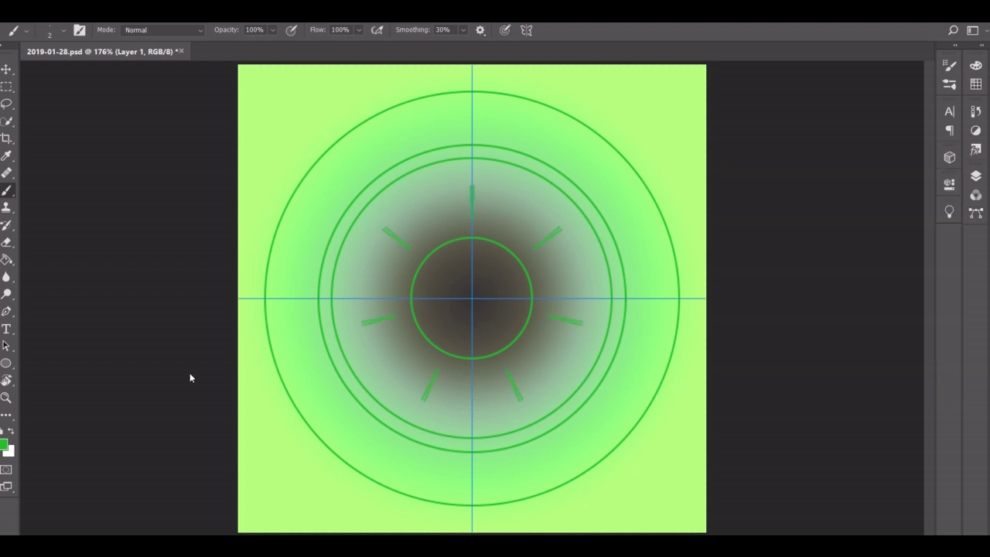
key("ctrl+z")
Switch to Mandala Symmetry 10, paint short spokes, undo them, and zoom in on the centre
left_click(975, 176)
left_click(814, 169)
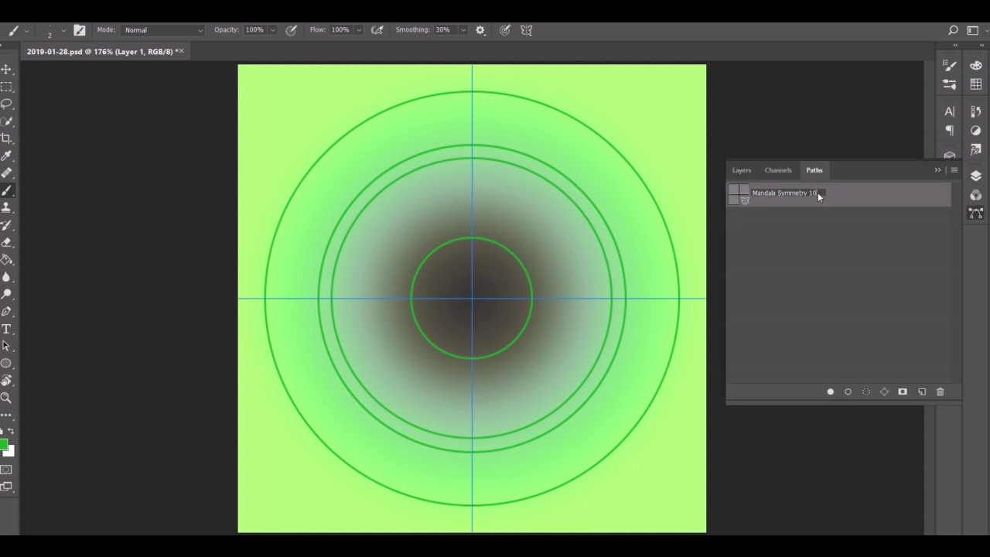
left_click(938, 171)
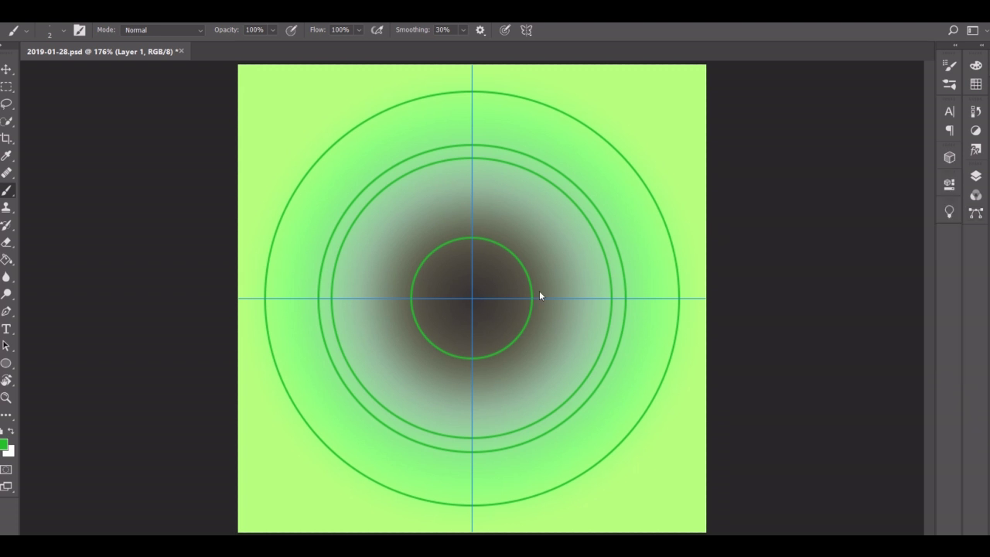
left_click_drag(472, 183, 469, 223)
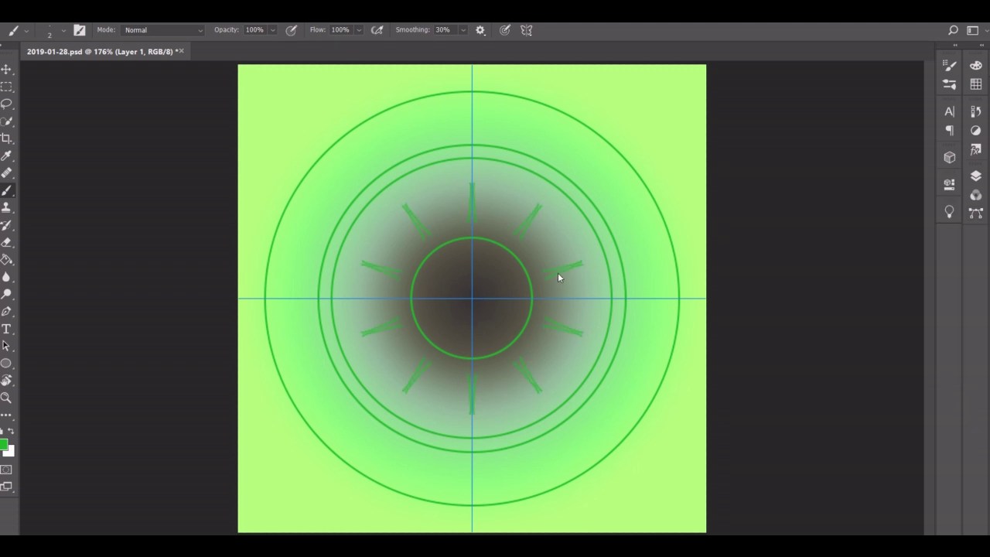
key("ctrl+z")
left_click(975, 212)
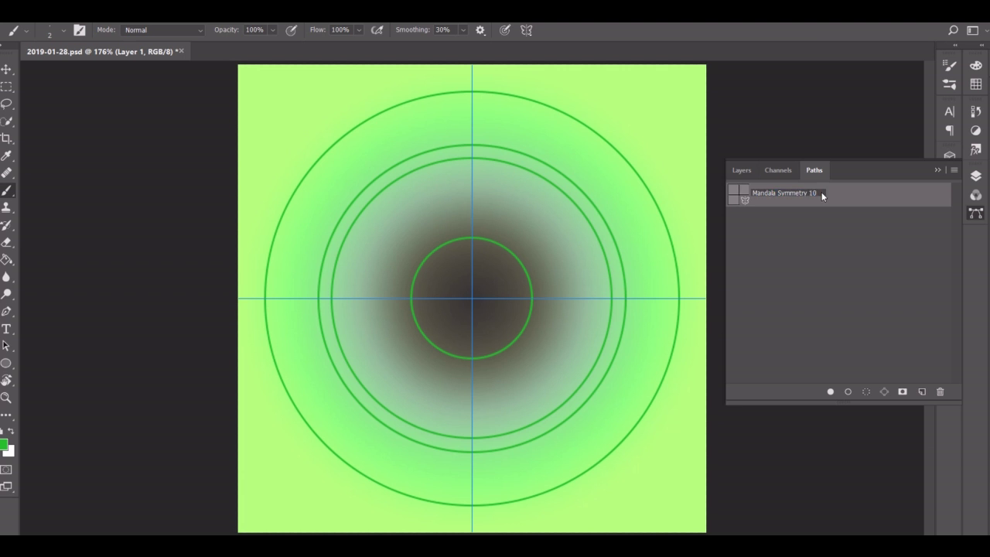
left_click(937, 170)
left_click(472, 297)
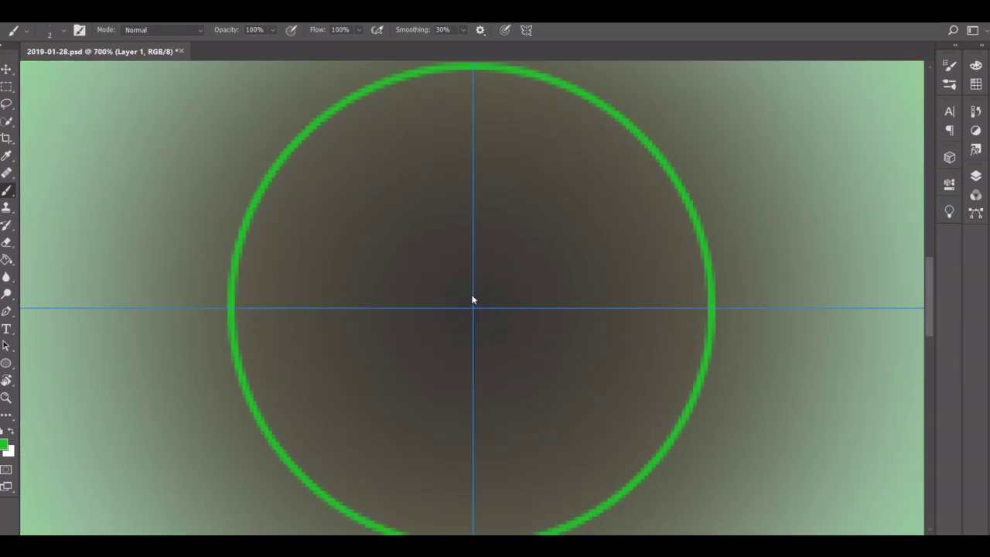
Paint a twelve-fold zigzag star, a ring of diamonds, an inner jagged ring and dots inside the outer ring
mouse_move(471, 207)
left_mouse_down()
mouse_move(504, 205)
mouse_move(474, 161)
left_mouse_up()
mouse_move(552, 192)
left_mouse_down()
mouse_move(480, 111)
mouse_move(592, 159)
mouse_move(561, 92)
left_mouse_up()
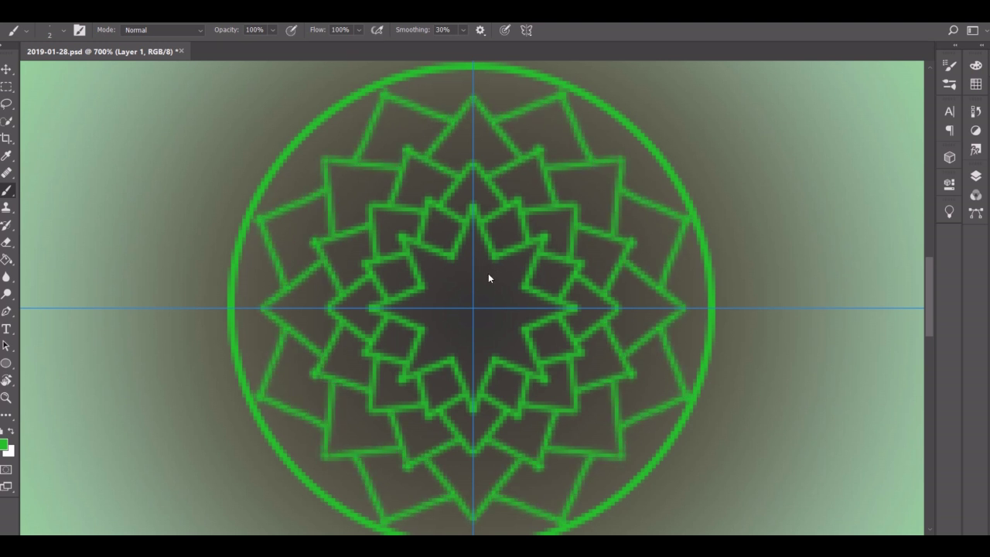
mouse_move(500, 272)
left_mouse_down()
mouse_move(501, 253)
mouse_move(492, 271)
mouse_move(478, 261)
mouse_move(486, 300)
left_mouse_up()
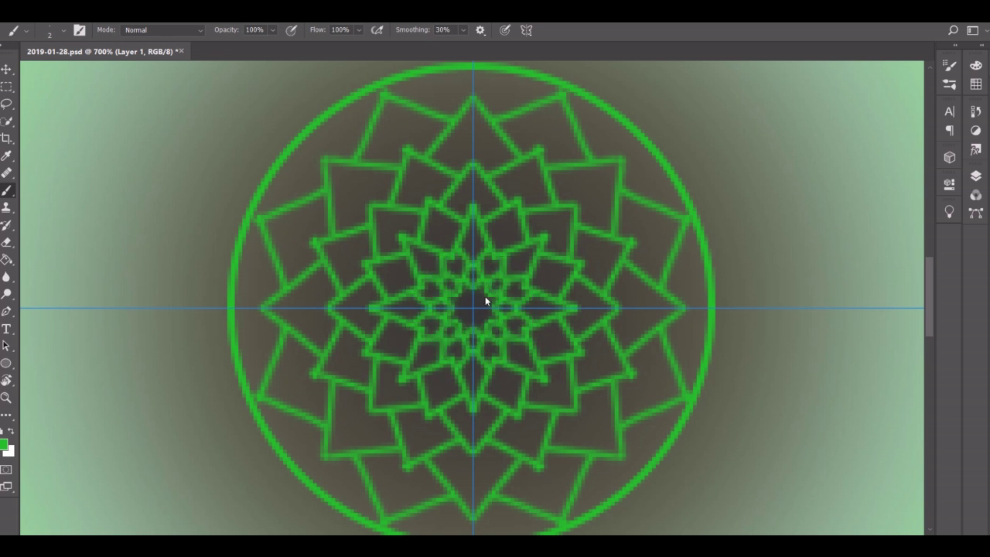
scroll(466, 305, "up", 3)
left_click(442, 184)
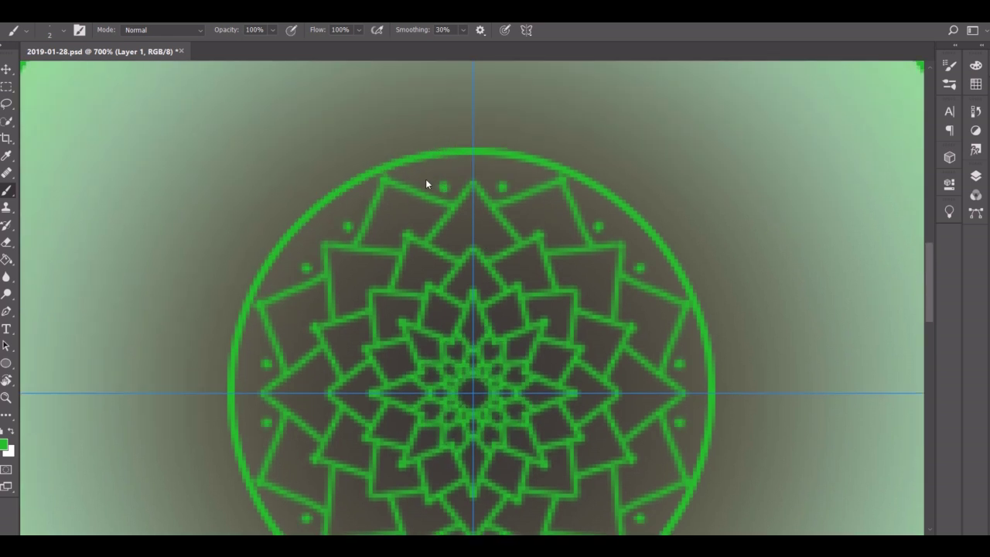
left_click(407, 173)
left_click(458, 178)
left_click(482, 167)
Paint a thickened vertical spoke rising from the outer ring
scroll(402, 209, "up", 4)
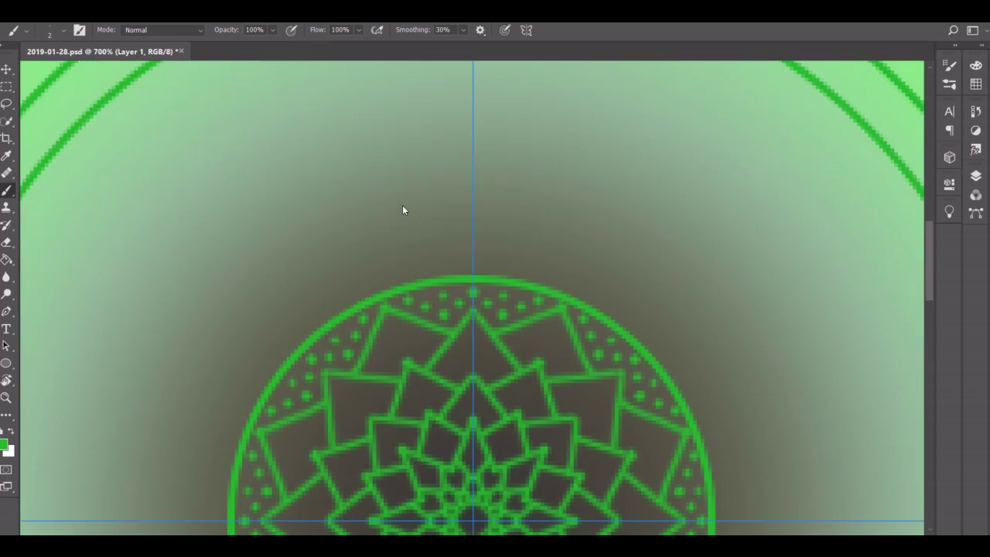
scroll(402, 210, "up", 3)
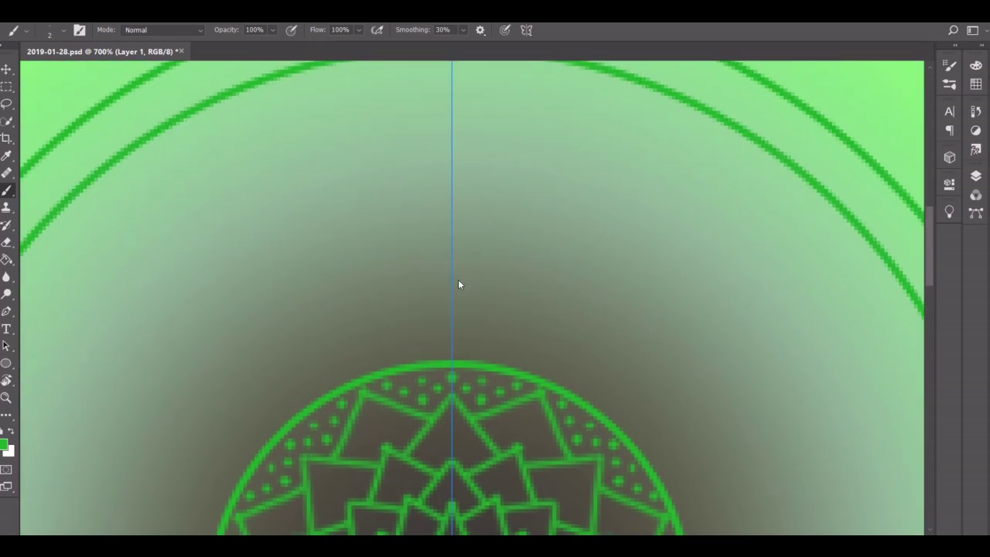
left_click_drag(452, 69, 451, 358)
left_click_drag(453, 76, 452, 223)
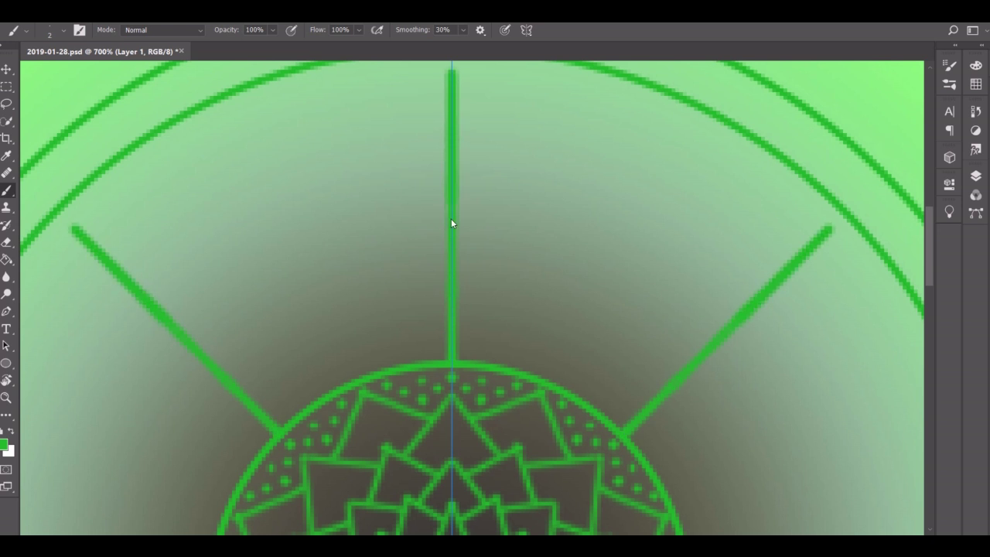
left_click(455, 346)
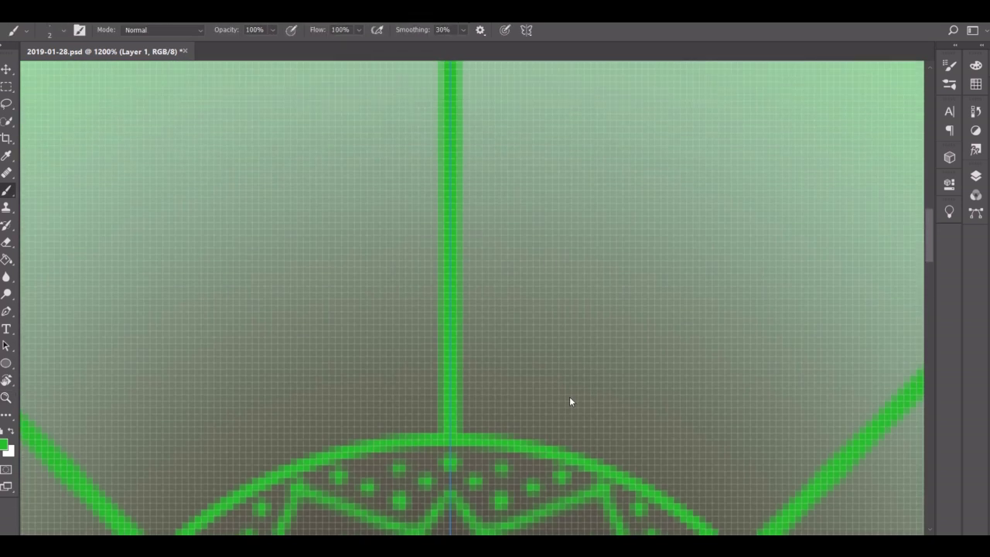
Paint the first horizontal branches and dots across the spoke, undoing the upper ones
left_click_drag(617, 396, 459, 395)
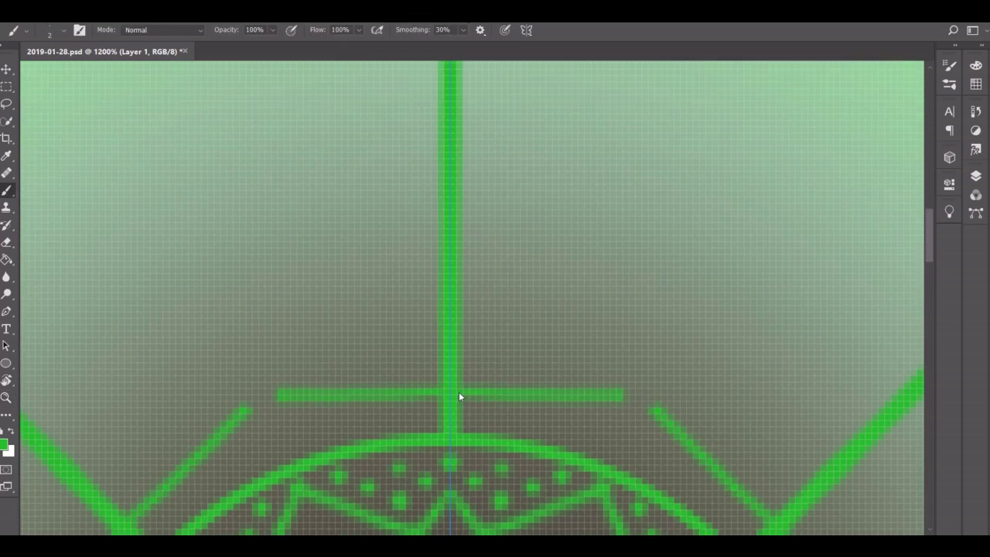
left_click(601, 372)
left_click_drag(595, 372, 464, 371)
left_click_drag(583, 350, 478, 350)
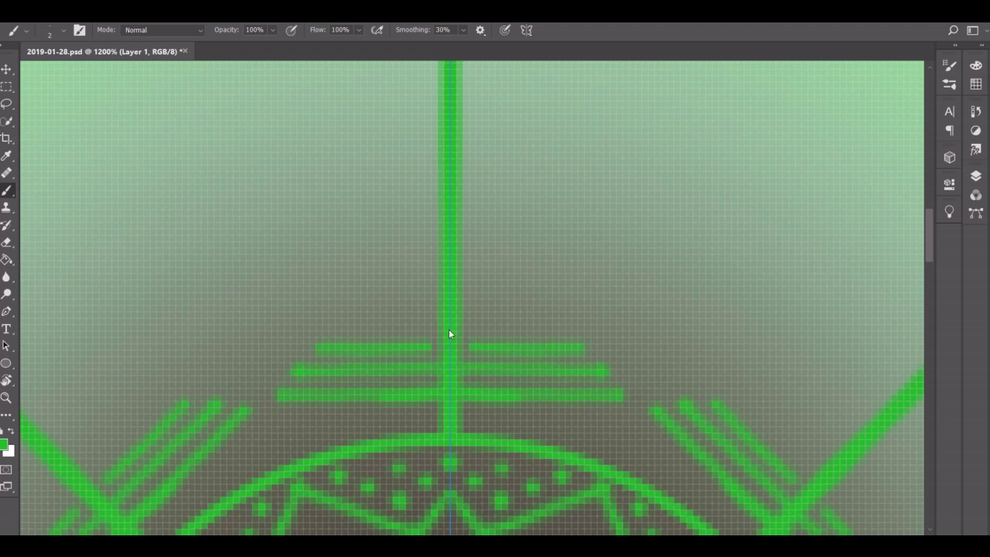
key("ctrl+z")
key("ctrl+z")
key("ctrl+z")
left_click(448, 334)
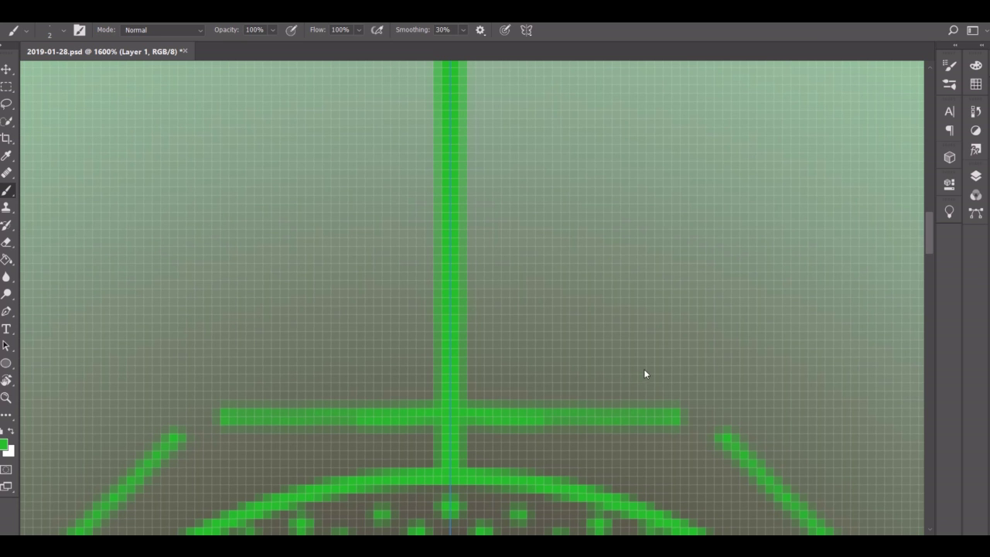
Stack tapering horizontal branches up the spoke, shorter toward the top
mouse_move(656, 373)
left_mouse_down()
mouse_move(478, 369)
mouse_move(491, 374)
left_mouse_up()
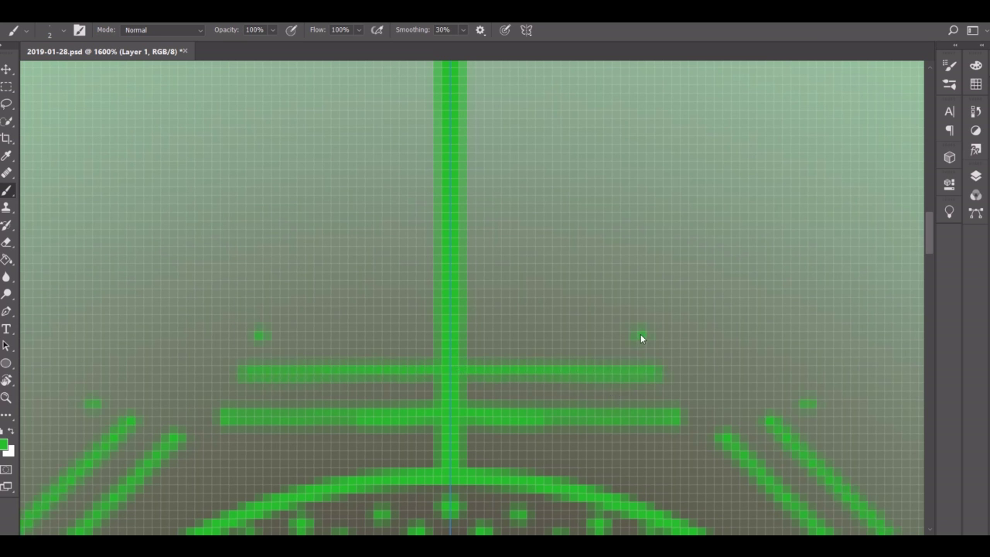
mouse_move(640, 336)
left_mouse_down()
mouse_move(492, 333)
mouse_move(510, 337)
left_mouse_up()
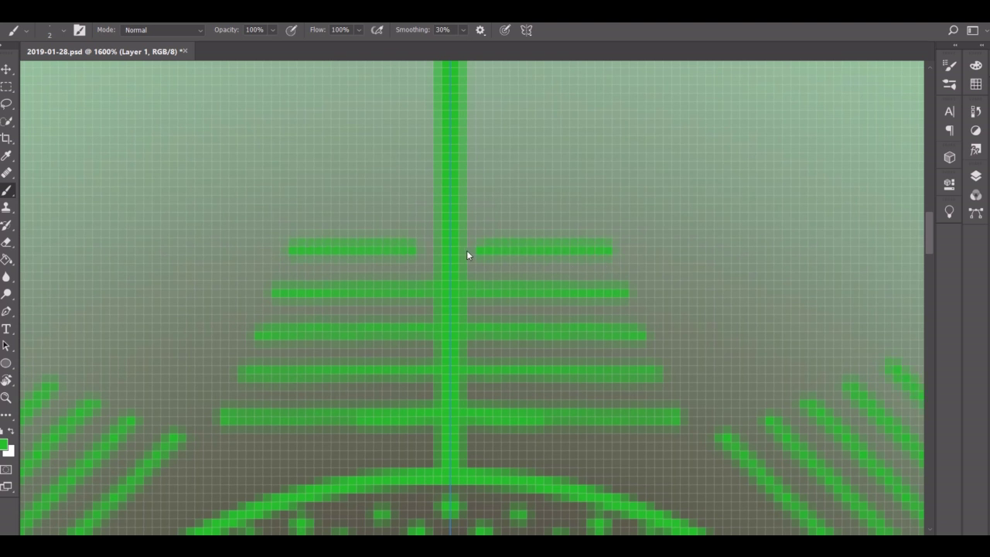
left_click_drag(590, 206, 482, 205)
left_click_drag(567, 164, 459, 175)
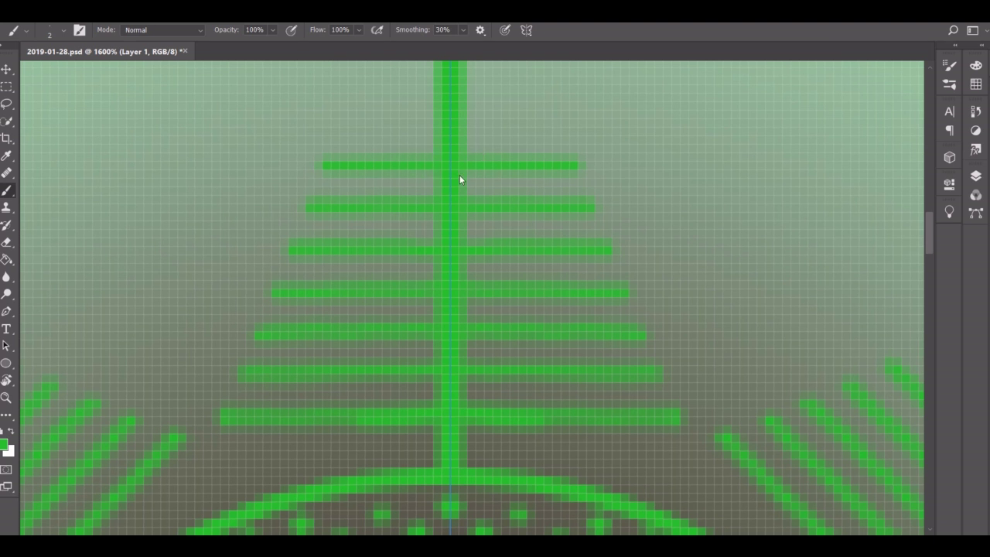
scroll(459, 175, "up", 2)
key("ctrl+z")
left_click_drag(575, 229, 453, 228)
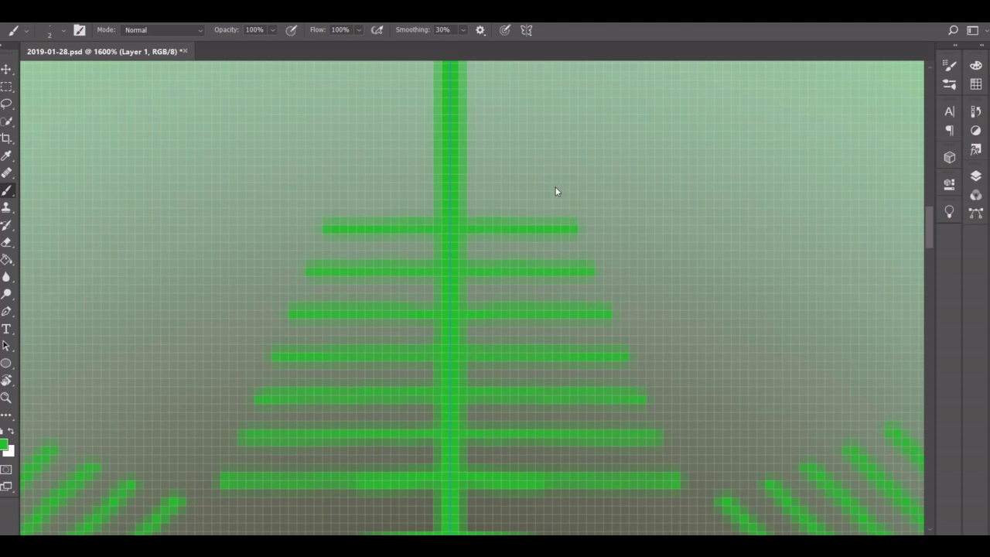
left_click_drag(559, 186, 489, 183)
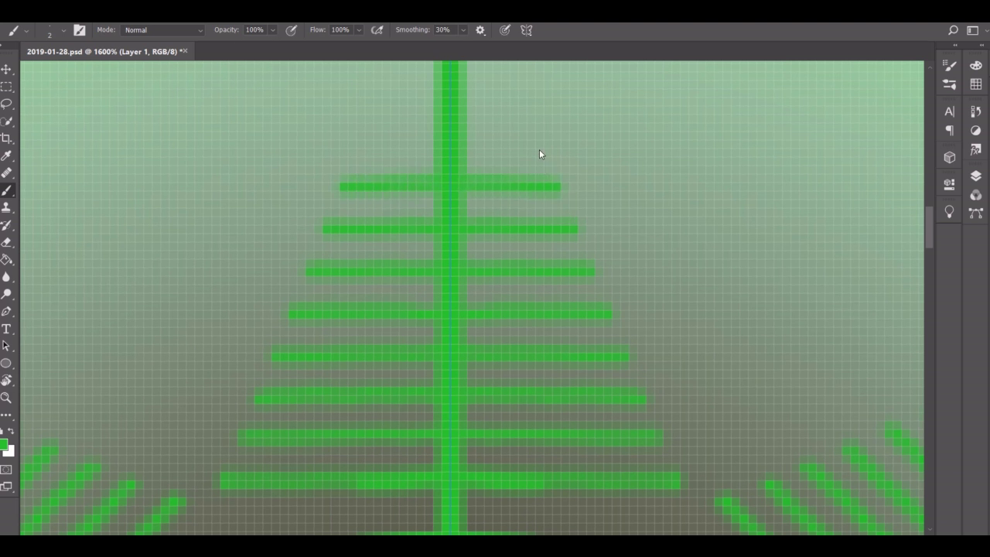
left_click_drag(539, 150, 464, 147)
Replace the top branch with three shorter branches and erase the bare trunk above them
scroll(464, 150, "up", 3)
key("ctrl+z")
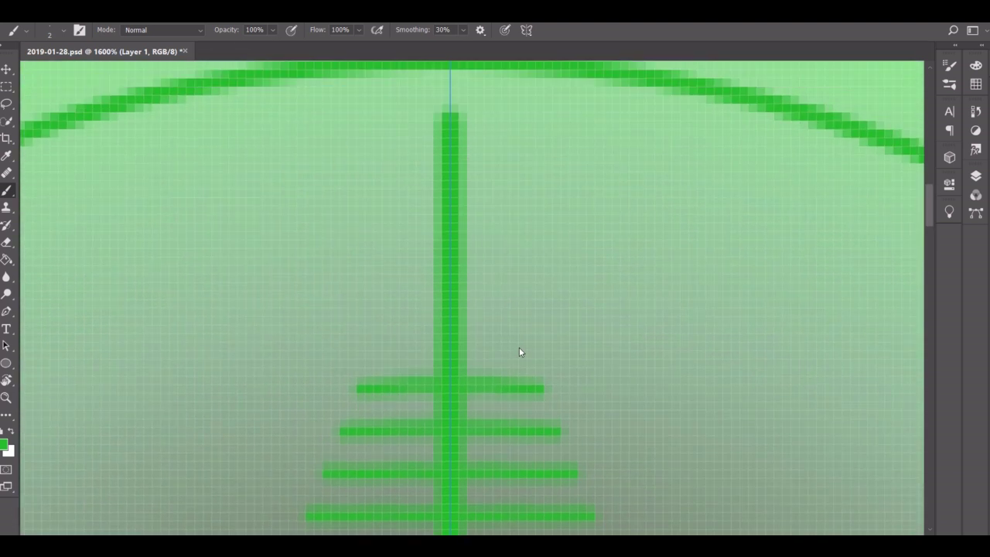
left_click_drag(523, 346, 462, 346)
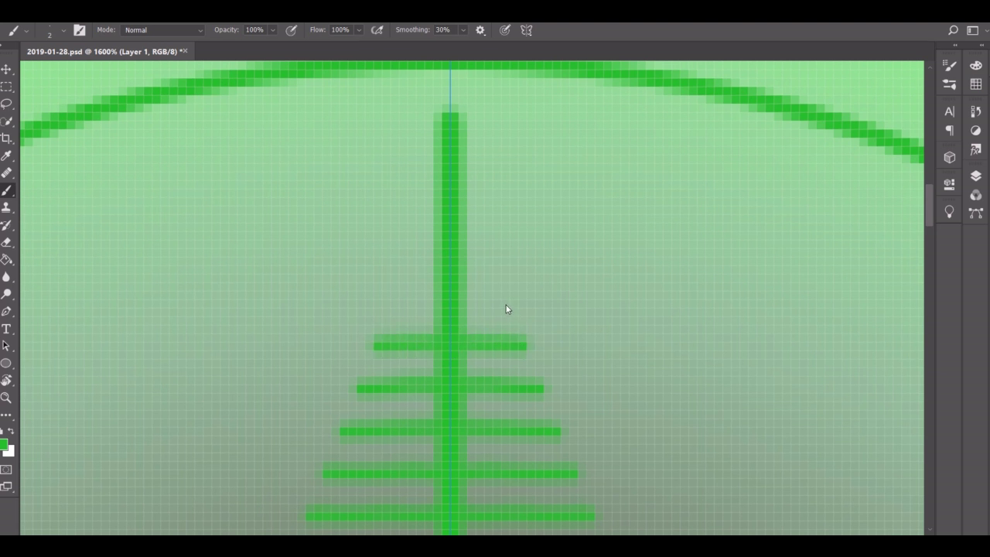
left_click_drag(507, 304, 454, 304)
left_click_drag(490, 260, 451, 261)
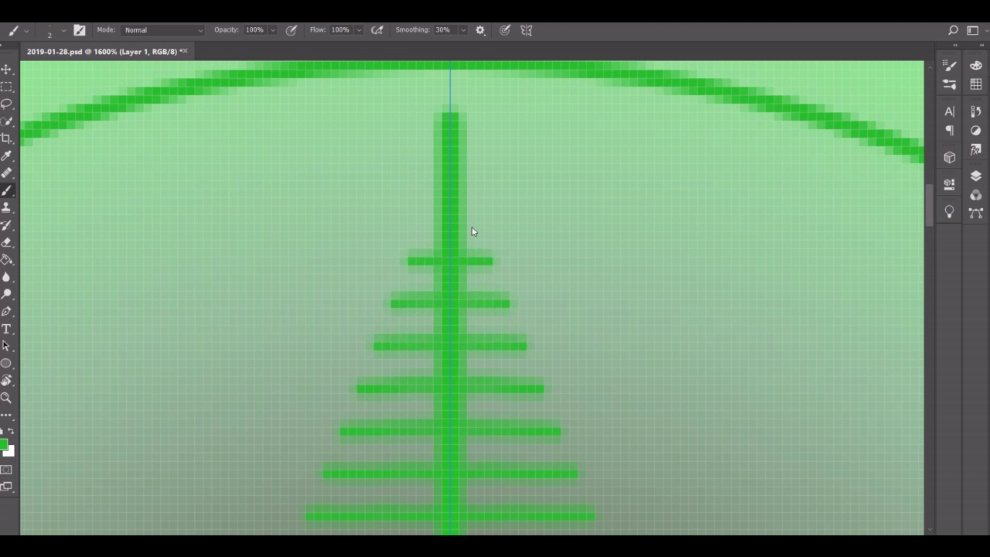
key("e")
left_click_drag(451, 197, 440, 114)
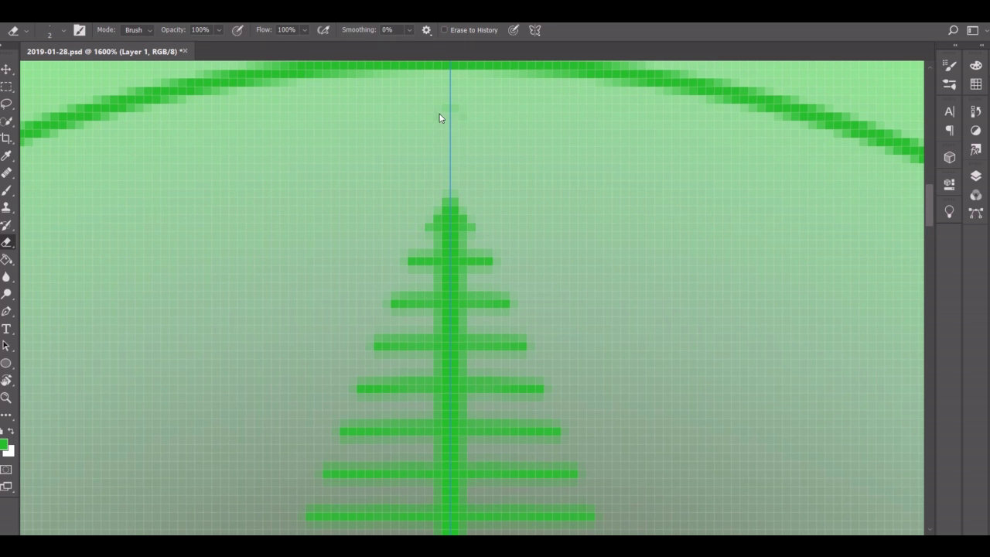
key("b")
Paint a long diagonal spoke stroke, then thin it out with the Eraser
scroll(432, 143, "left", 5)
scroll(432, 144, "down", 3)
scroll(431, 144, "left", 1)
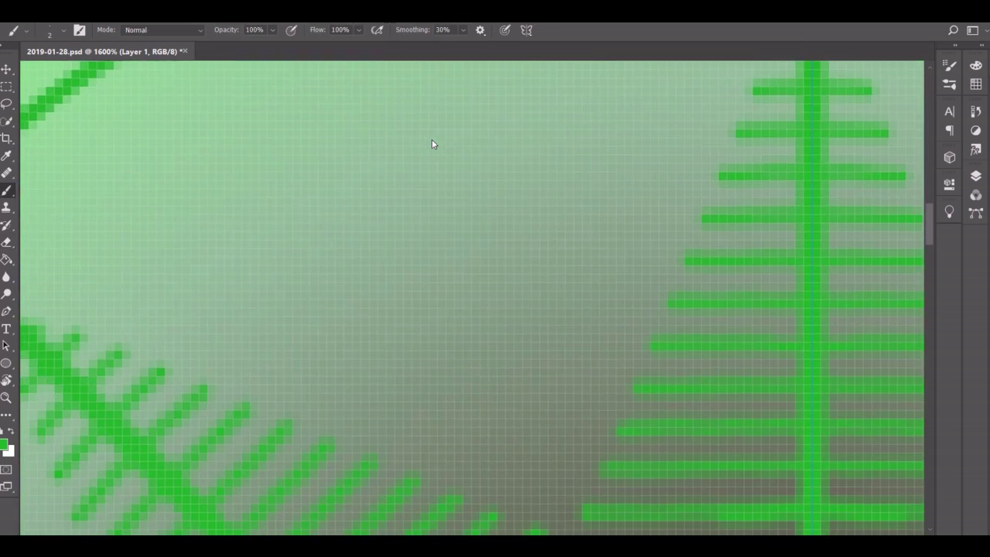
scroll(432, 144, "up", 1)
scroll(431, 143, "up", 1)
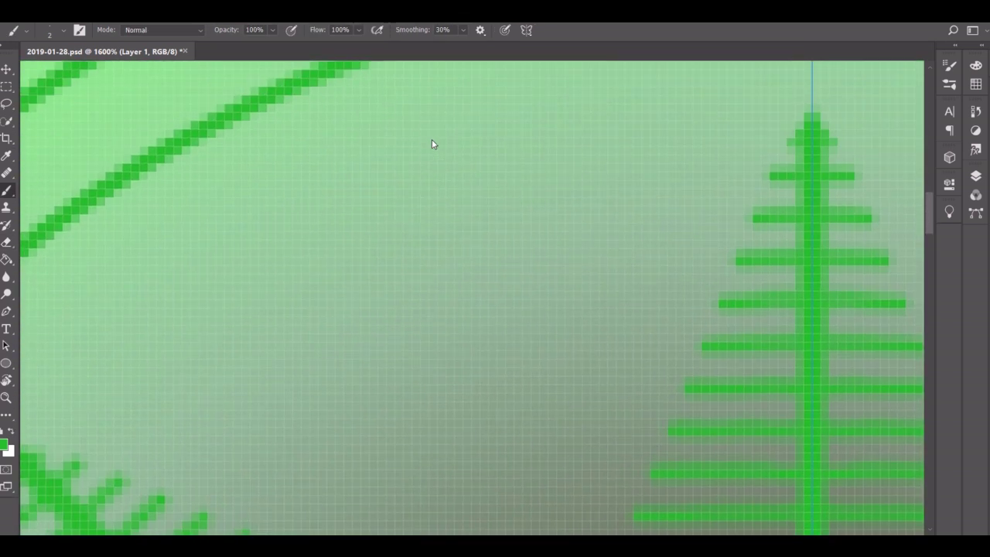
scroll(427, 265, "up", 3)
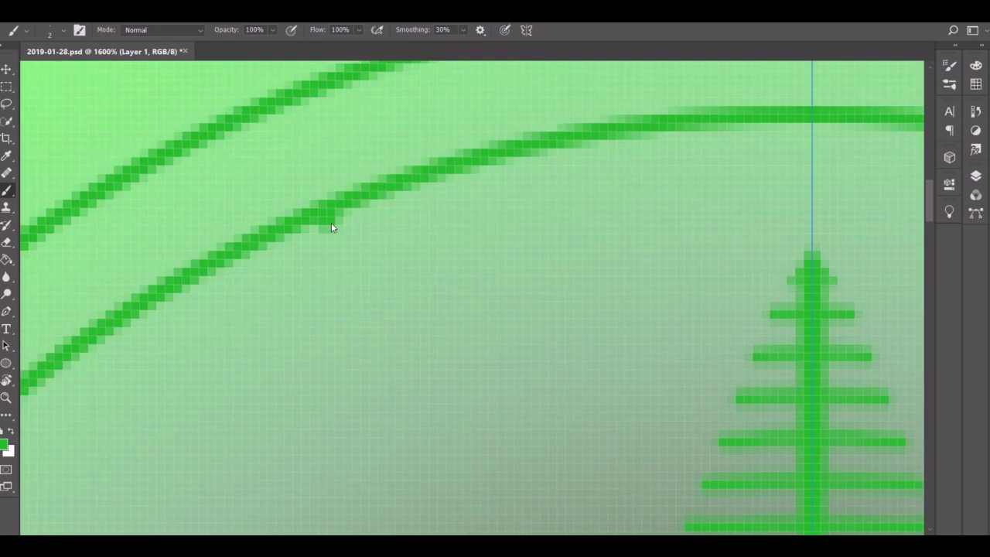
left_click_drag(332, 225, 431, 464)
scroll(433, 464, "down", 1)
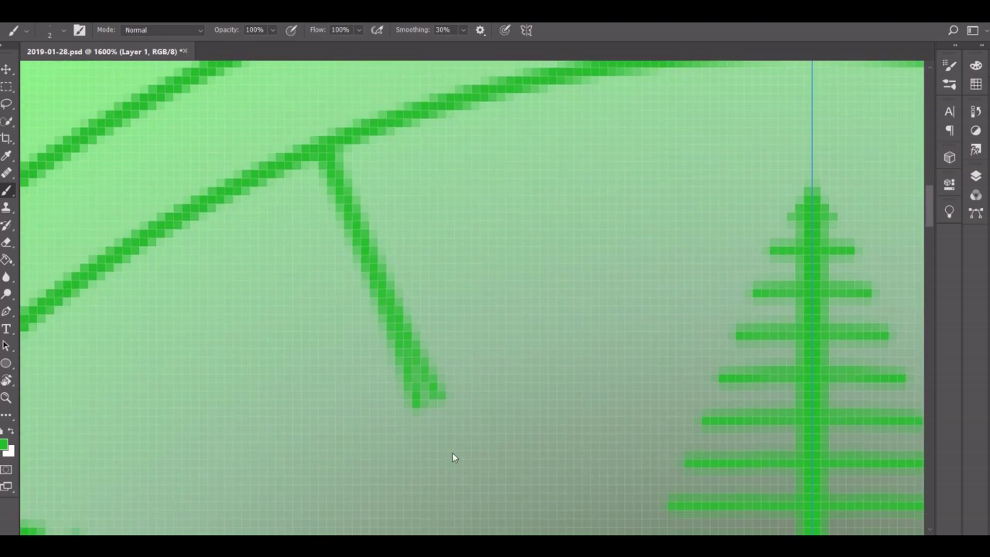
key("e")
left_click_drag(445, 384, 379, 241)
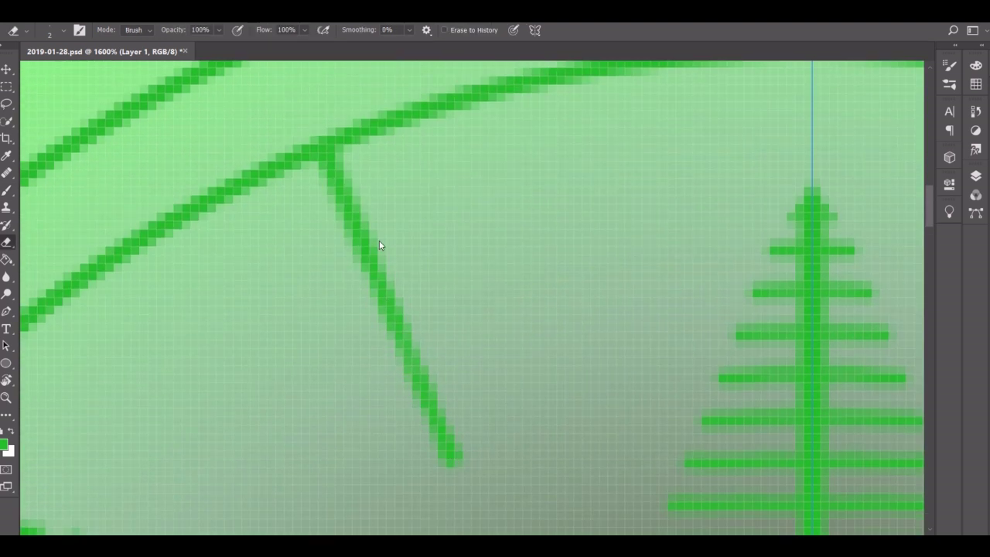
key("b")
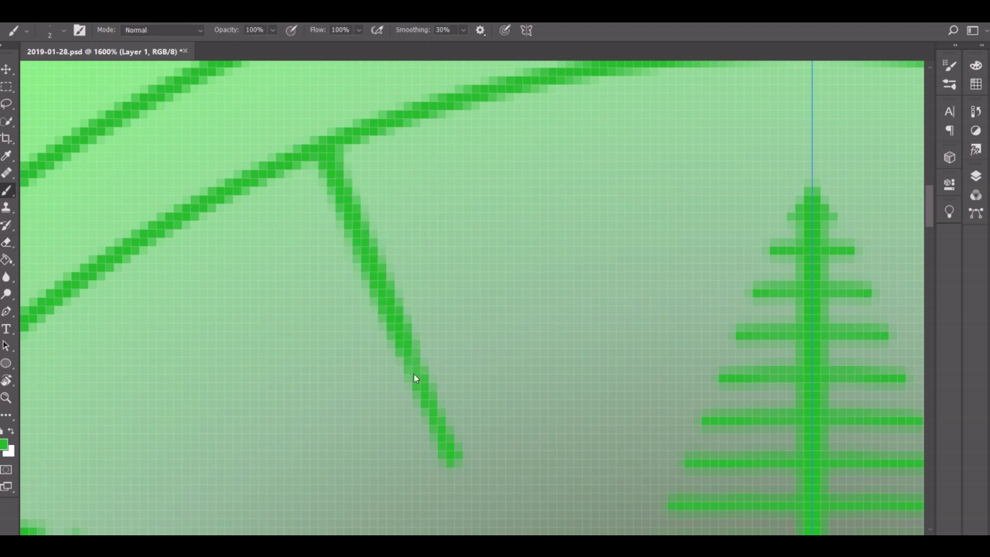
Try five fan strokes from the arch toward the diagonal, then undo them
left_click_drag(232, 193, 386, 306)
left_click_drag(417, 120, 402, 341)
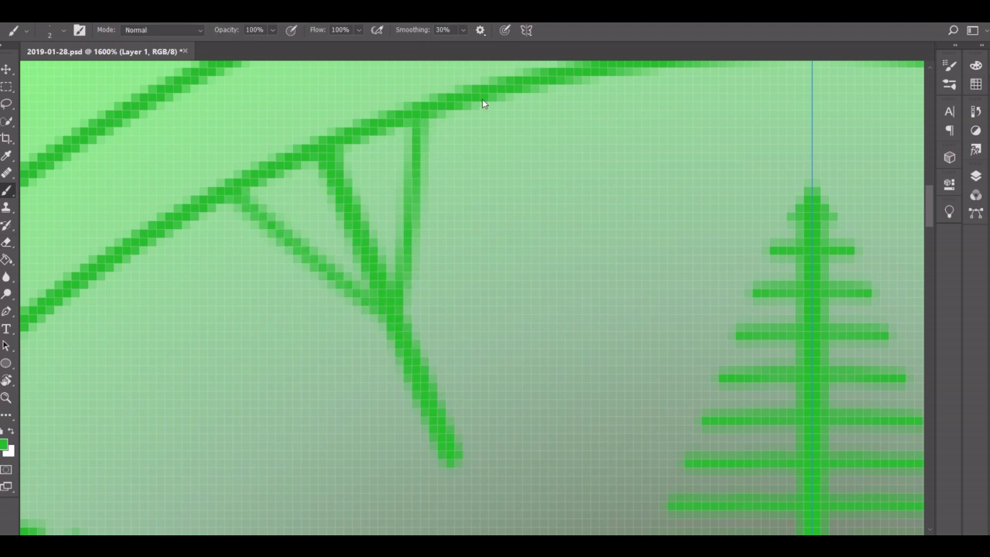
left_click_drag(178, 226, 399, 367)
left_click_drag(480, 104, 424, 356)
left_click_drag(108, 267, 410, 404)
key("ctrl+z")
key("ctrl+z")
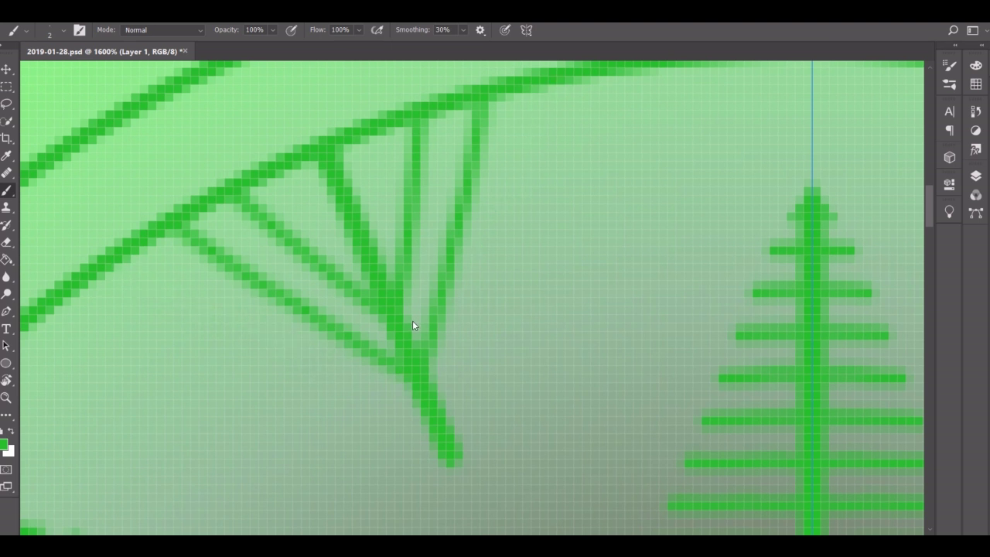
key("ctrl+z")
key("ctrl+z")
key("ctrl+z")
Paint the mirrored triangle spoke sides, trim the top and add inner strokes
left_click_drag(456, 457, 493, 331)
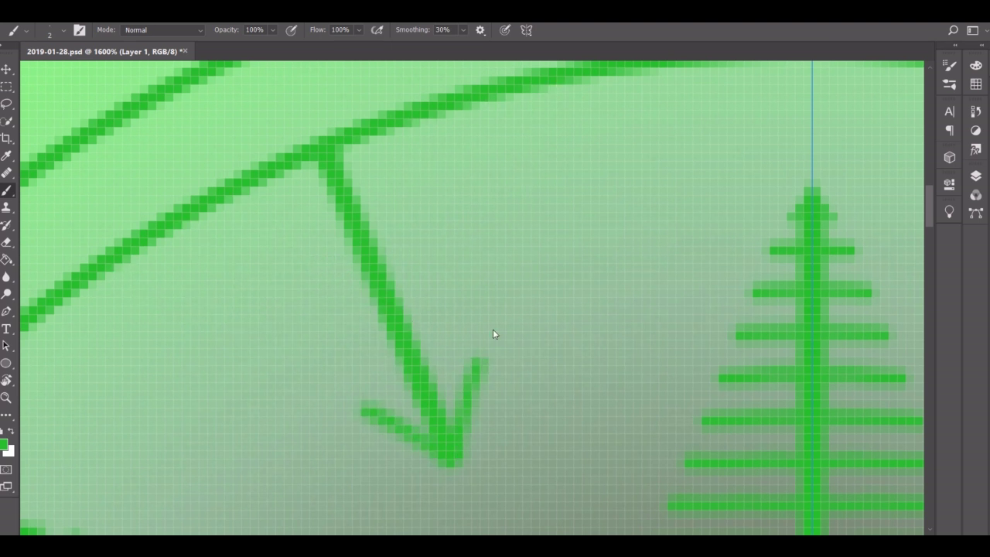
left_click_drag(545, 88, 455, 414)
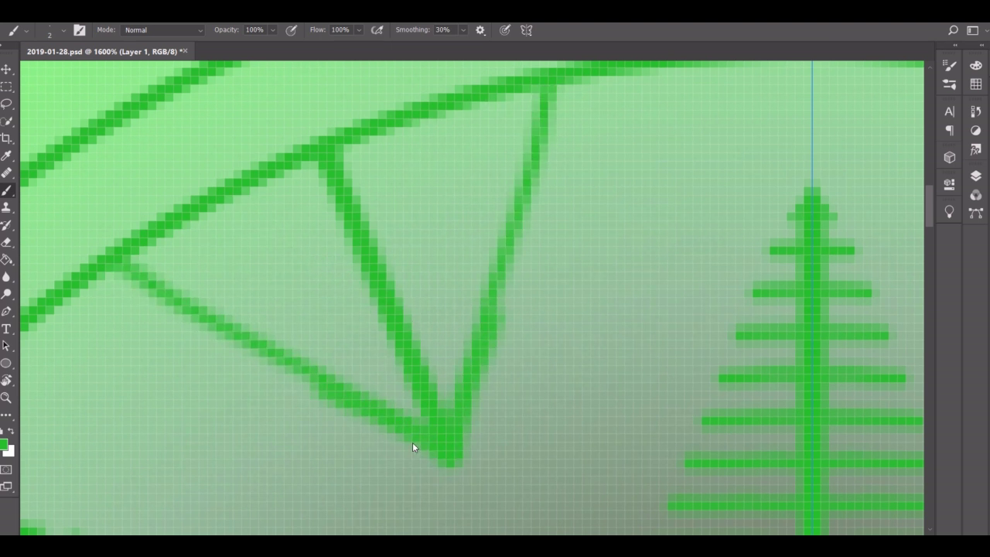
key("e")
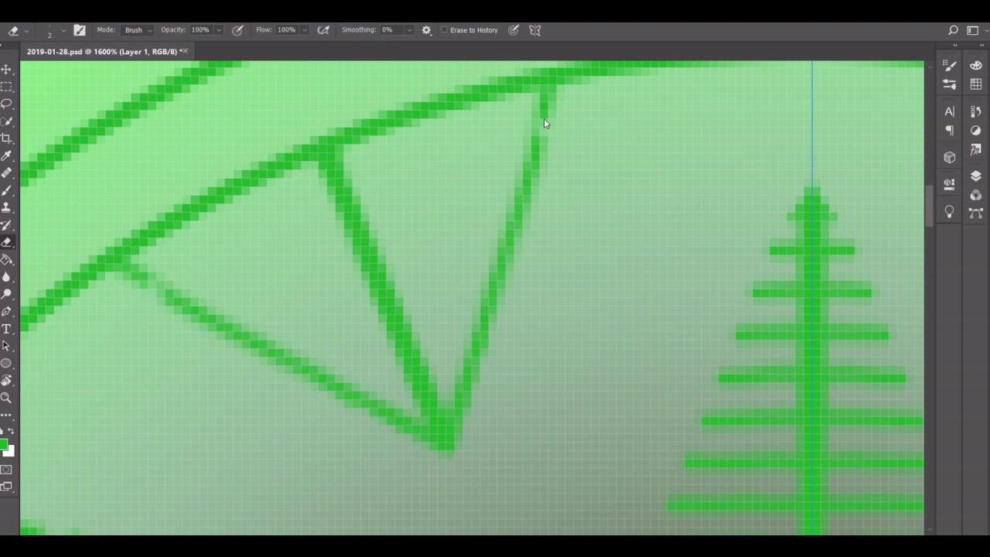
mouse_move(546, 99)
left_mouse_down()
mouse_move(537, 139)
mouse_move(552, 86)
mouse_move(450, 410)
left_mouse_up()
key("b")
left_click_drag(493, 100, 402, 348)
left_click_drag(421, 120, 377, 236)
Draw the nested chevron outline below the V, replacing an undone pentagon attempt
scroll(369, 315, "down", 5)
mouse_move(413, 185)
left_mouse_down()
mouse_move(500, 312)
mouse_move(442, 403)
left_mouse_up()
mouse_move(430, 212)
left_mouse_down()
mouse_move(515, 276)
mouse_move(440, 404)
mouse_move(493, 253)
mouse_move(418, 188)
left_mouse_up()
key("ctrl+z")
key("ctrl+z")
key("ctrl+z")
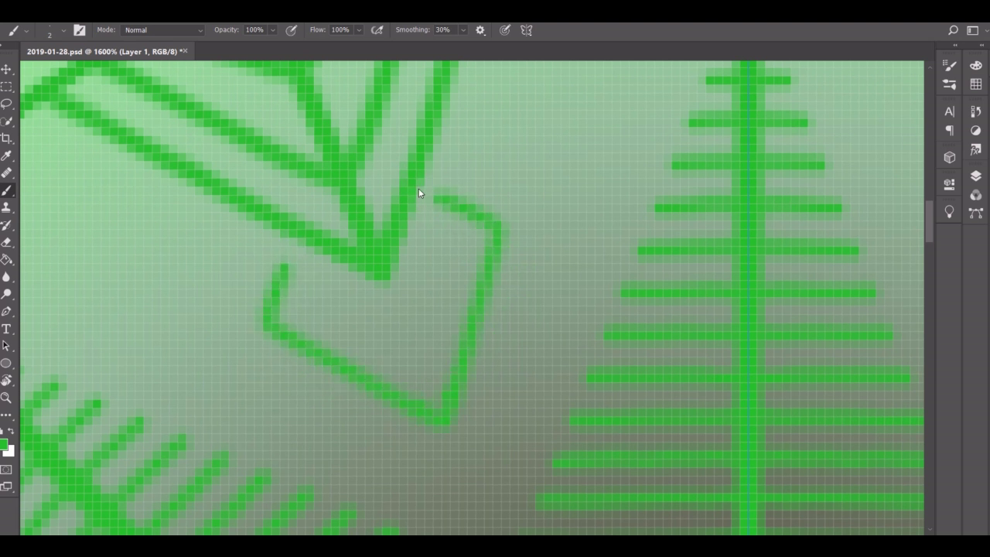
mouse_move(443, 265)
left_mouse_down()
mouse_move(421, 321)
mouse_move(425, 247)
left_mouse_up()
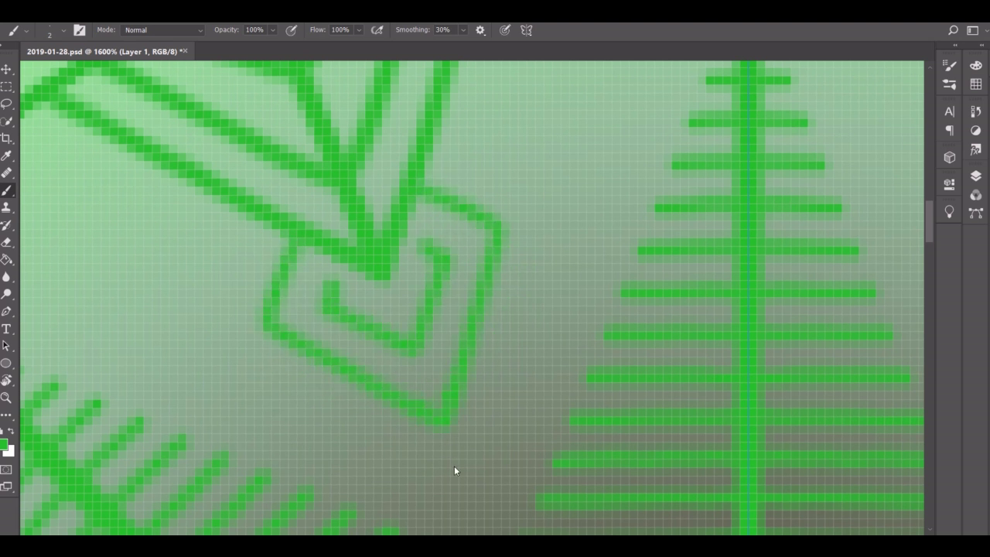
Paint a mirrored V from the top arc down to the centre guide
scroll(446, 457, "down", 5)
scroll(445, 457, "up", 5)
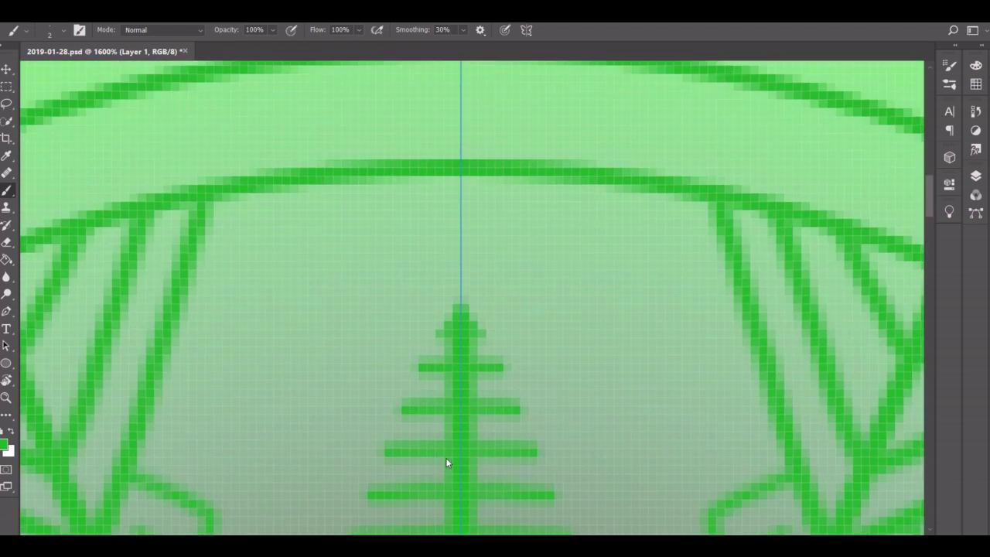
scroll(484, 142, "up", 2)
left_click_drag(484, 141, 387, 217)
key("ctrl+z")
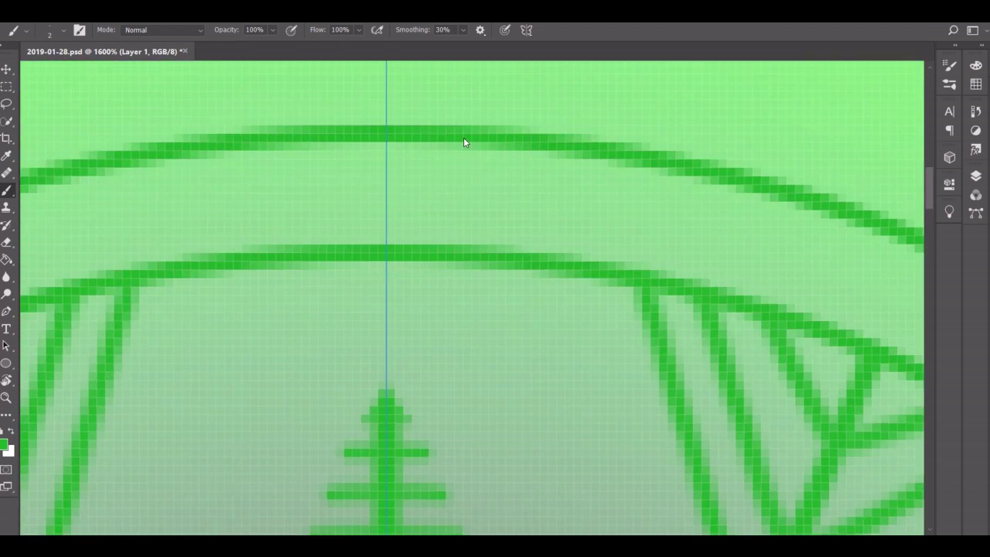
left_click_drag(475, 144, 388, 237)
Sketch zigzag diagonals between the arcs, then undo them
left_click_drag(481, 141, 565, 259)
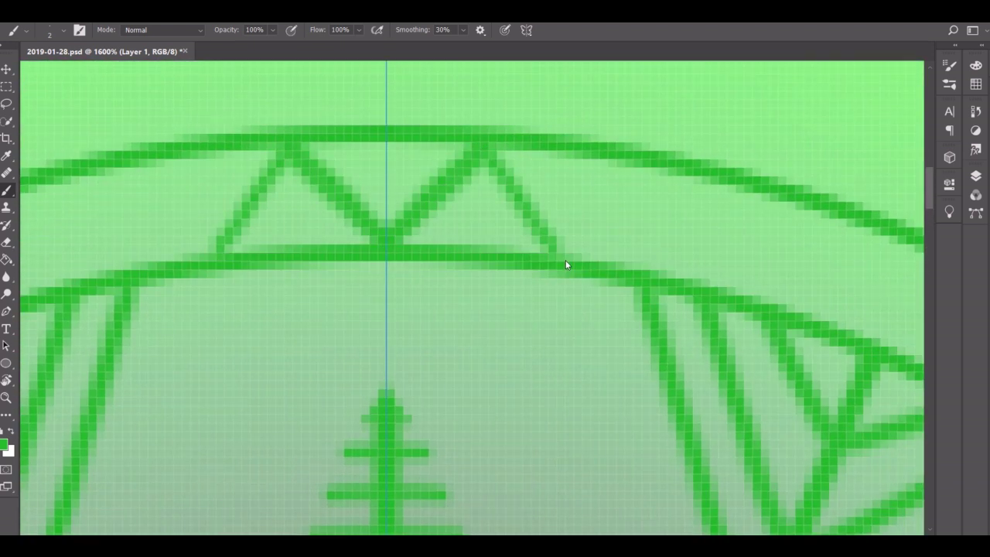
left_click_drag(679, 186, 561, 253)
left_click_drag(668, 160, 731, 282)
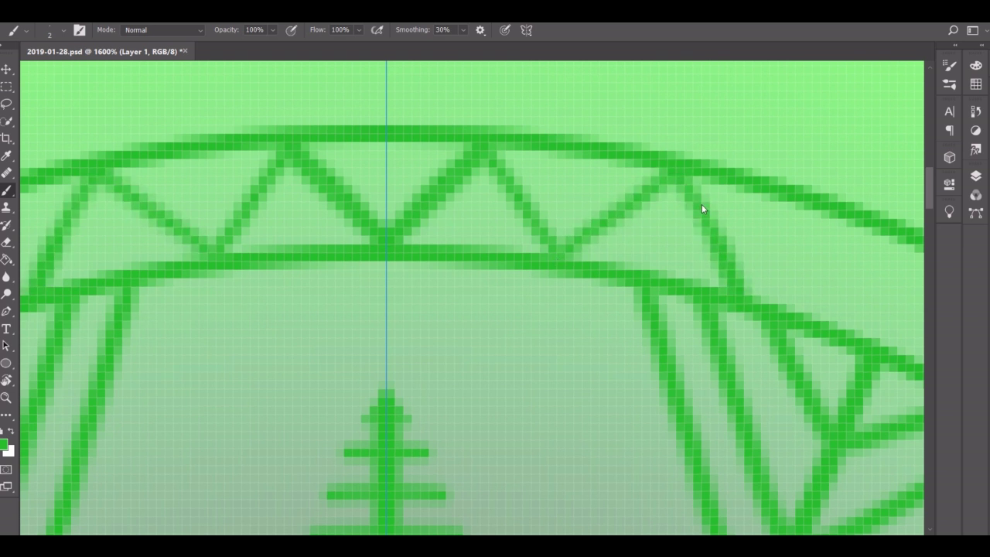
mouse_move(859, 226)
left_mouse_down()
mouse_move(747, 290)
mouse_move(565, 290)
left_mouse_up()
left_click_drag(797, 274, 715, 329)
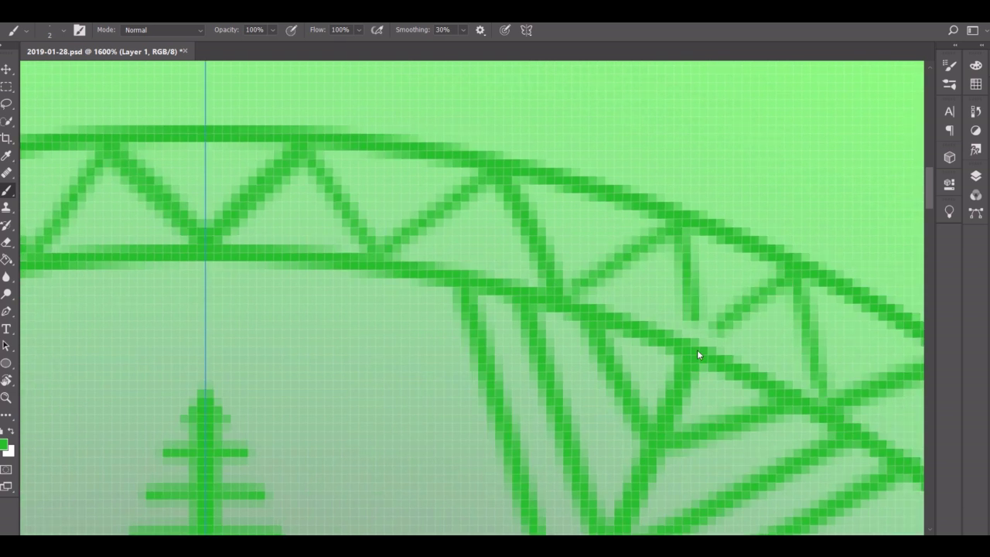
key("ctrl+z")
key("ctrl+z")
key("ctrl+z")
Paint the mirrored inner and outer diagonal pairs between the arcs
key("ctrl+z")
key("ctrl+z")
left_click_drag(288, 144, 207, 235)
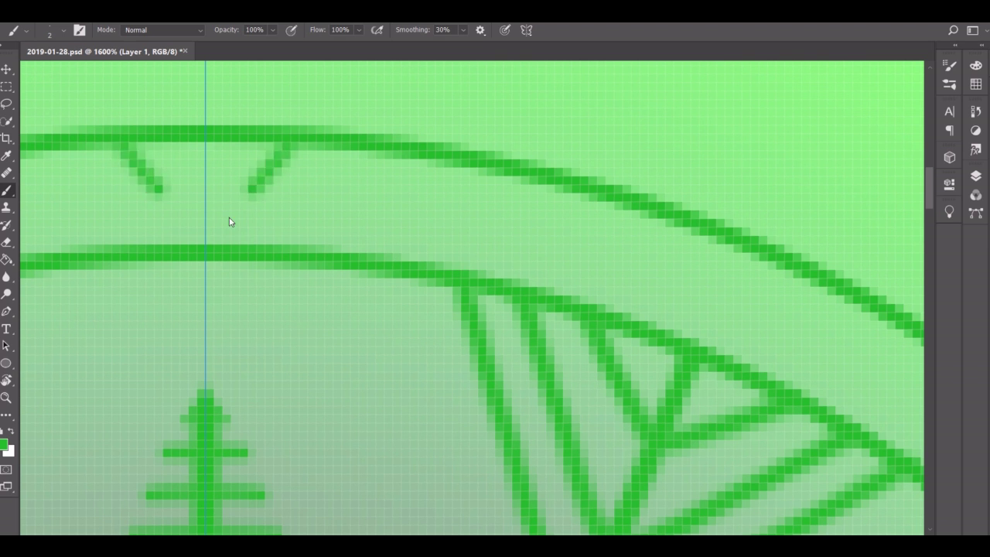
left_click_drag(341, 249, 292, 148)
key("ctrl+z")
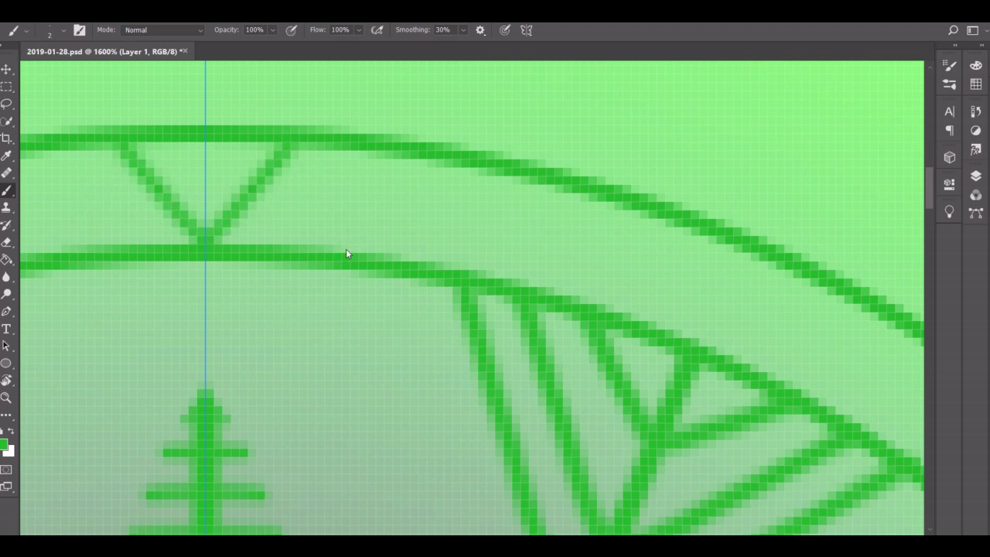
left_click_drag(345, 248, 301, 147)
Complete the zigzag truss with alternating diagonals and verticals between the arcs
left_click_drag(436, 162, 344, 249)
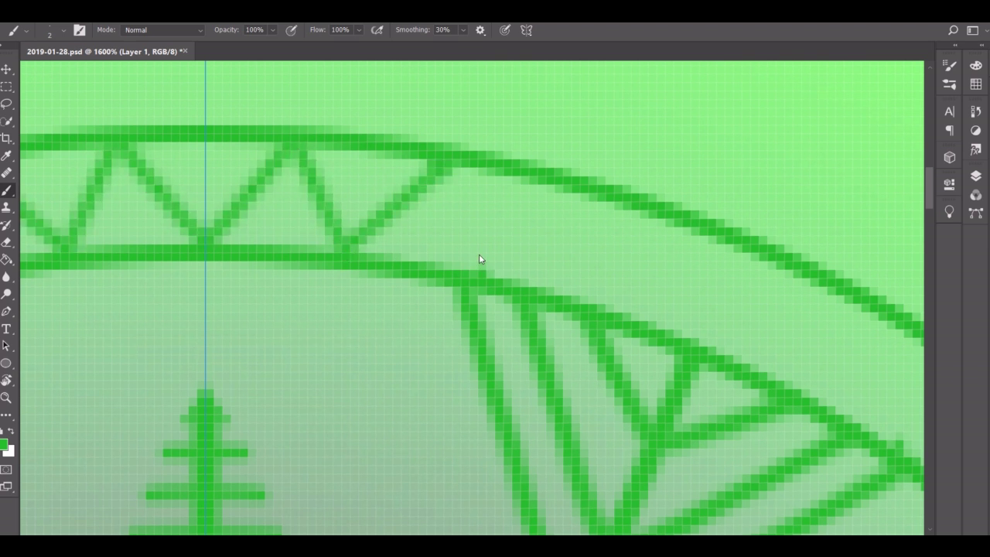
left_click_drag(479, 261, 458, 167)
left_click_drag(590, 199, 499, 266)
left_click_drag(597, 199, 626, 310)
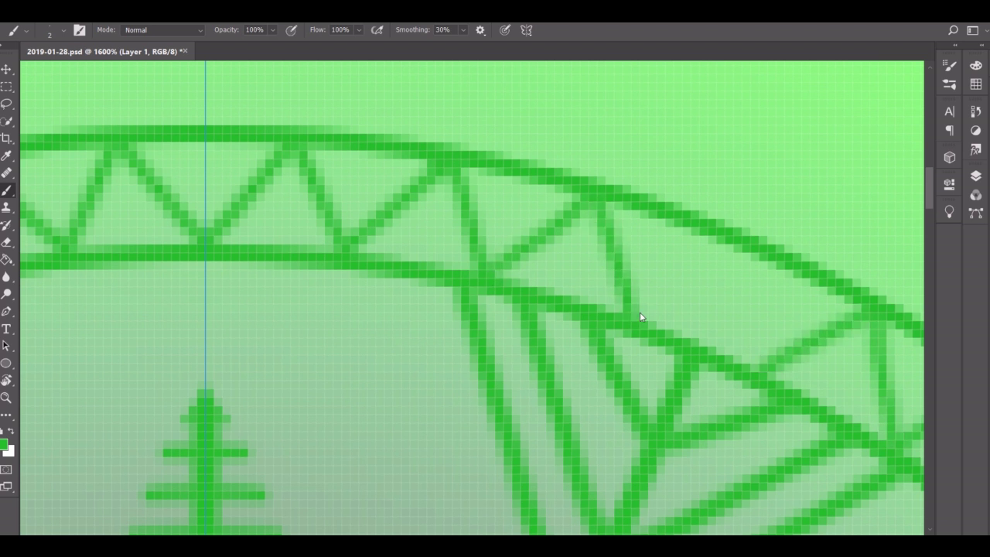
left_click_drag(729, 245, 638, 313)
Place dots on the centre guide and test joining them into a diamond, then undo it
key("ctrl+minus")
key("ctrl+minus")
key("ctrl+plus")
key("ctrl+plus")
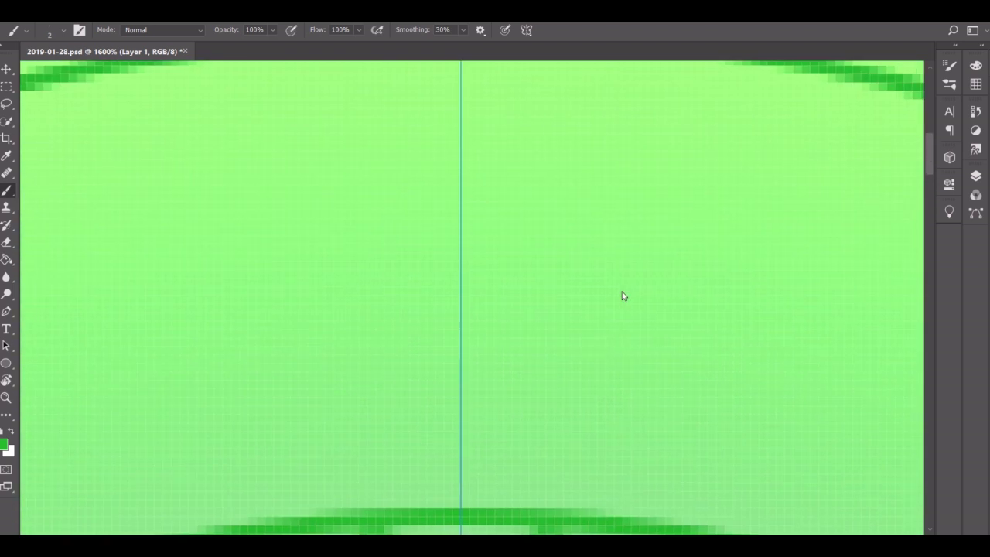
scroll(503, 293, "up", 2)
left_click(461, 181)
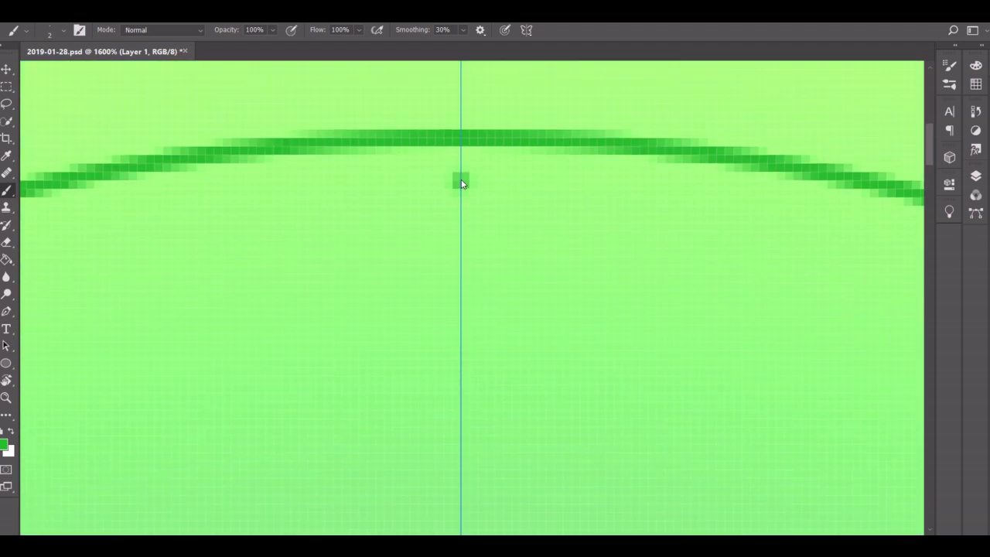
left_click(461, 308)
left_click(528, 239)
mouse_move(461, 181)
left_mouse_down()
mouse_move(529, 240)
mouse_move(461, 308)
left_mouse_up()
key("ctrl+z")
key("ctrl+z")
key("ctrl+z")
key("ctrl+z")
Join a lower guide dot and mirrored side dots into a thick diamond outline
left_click(461, 351)
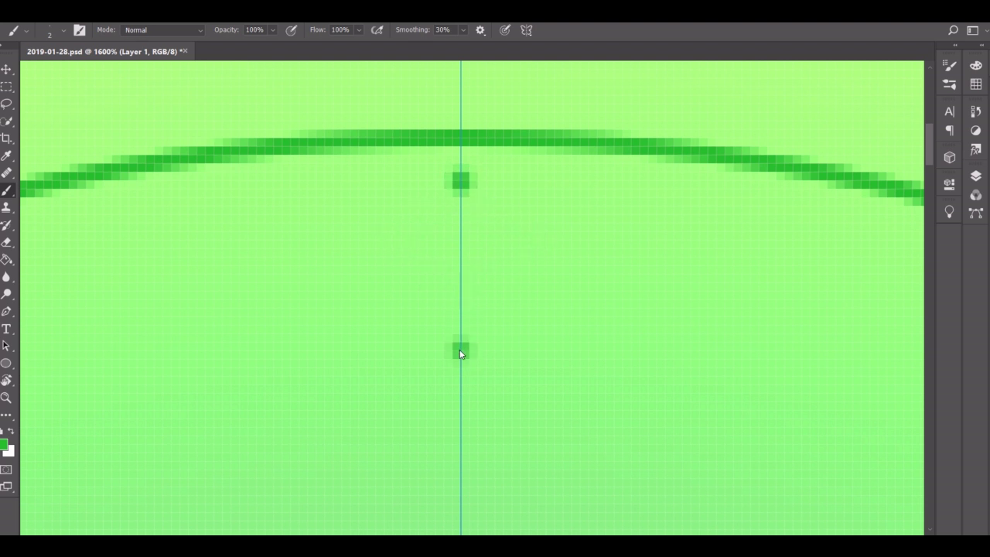
left_click(549, 266)
mouse_move(460, 181)
left_mouse_down()
mouse_move(549, 265)
mouse_move(461, 351)
left_mouse_up()
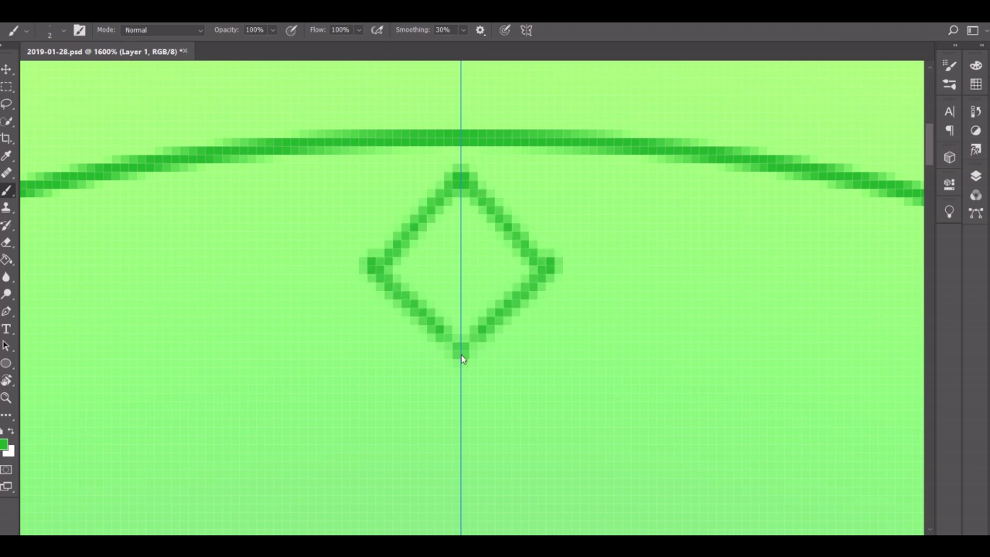
mouse_move(460, 181)
left_mouse_down()
mouse_move(549, 265)
mouse_move(461, 351)
left_mouse_up()
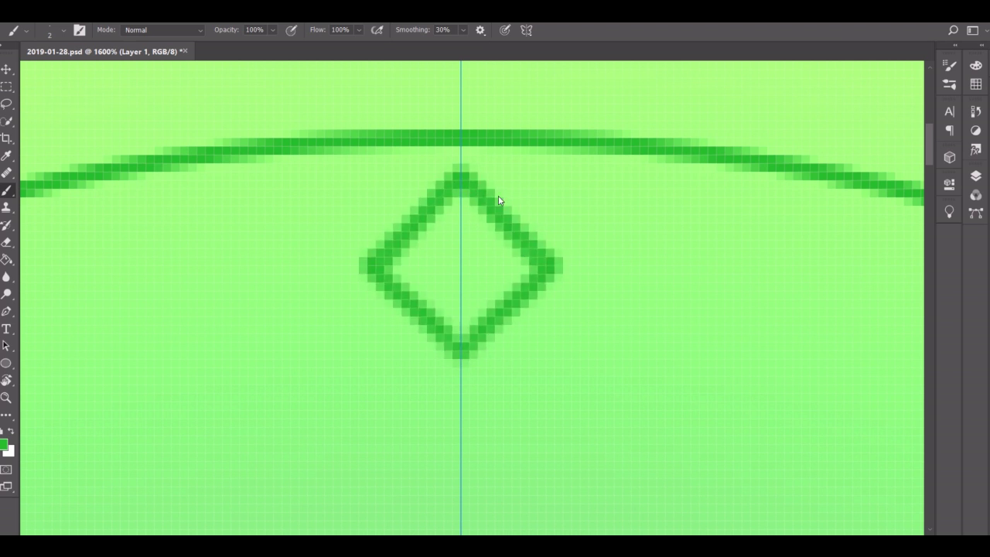
Stack three chevrons below the diamond, redrawing the third one lower
scroll(470, 331, "down", 2)
mouse_move(538, 205)
left_mouse_down()
mouse_move(573, 246)
mouse_move(461, 340)
left_mouse_up()
left_click_drag(572, 246, 457, 352)
left_click_drag(574, 319, 497, 380)
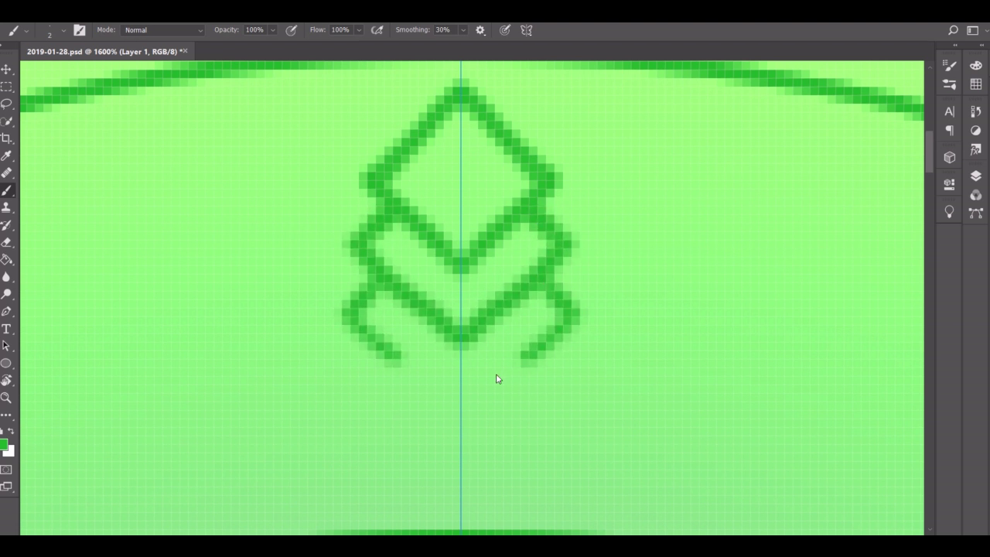
key("ctrl+z")
mouse_move(578, 325)
left_mouse_down()
mouse_move(580, 400)
mouse_move(466, 485)
left_mouse_up()
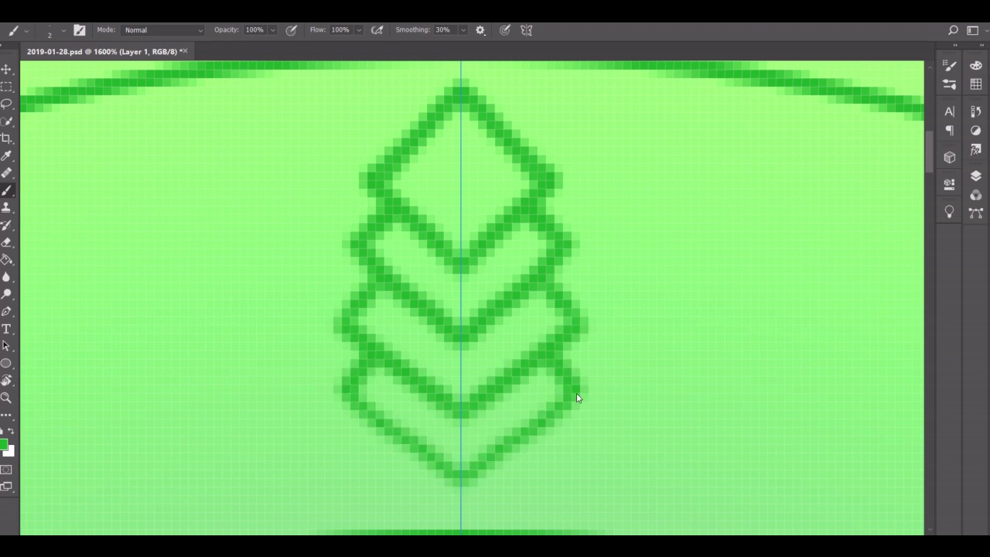
scroll(495, 397, "down", 3)
scroll(495, 398, "right", 5)
scroll(495, 398, "right", 3)
scroll(495, 397, "down", 2)
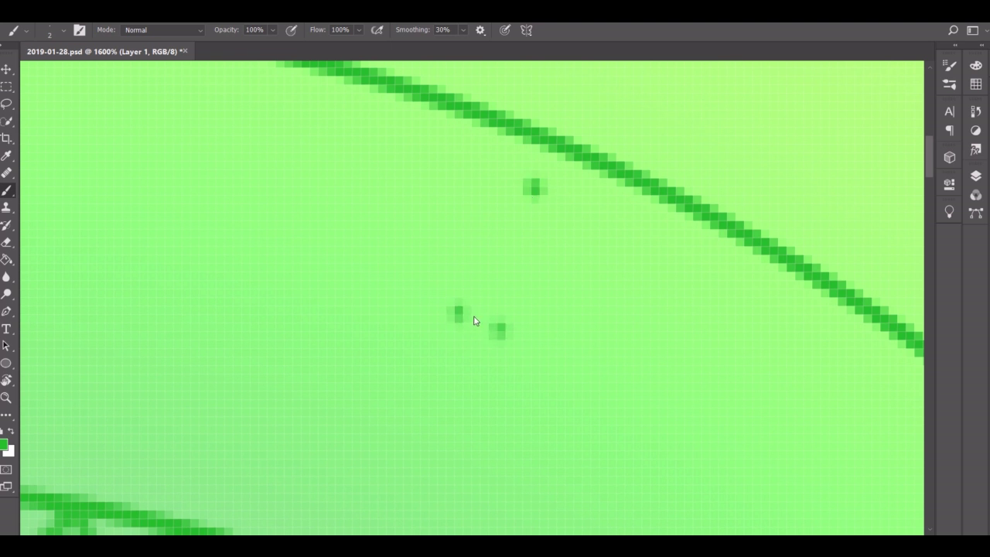
Remove the stray specks and outline a diamond from four corner points
key("ctrl+z")
left_click(429, 221)
left_click(581, 287)
left_click(534, 185, "shift")
left_click(429, 221, "shift")
left_click(475, 327, "shift")
left_click(580, 286, "shift")
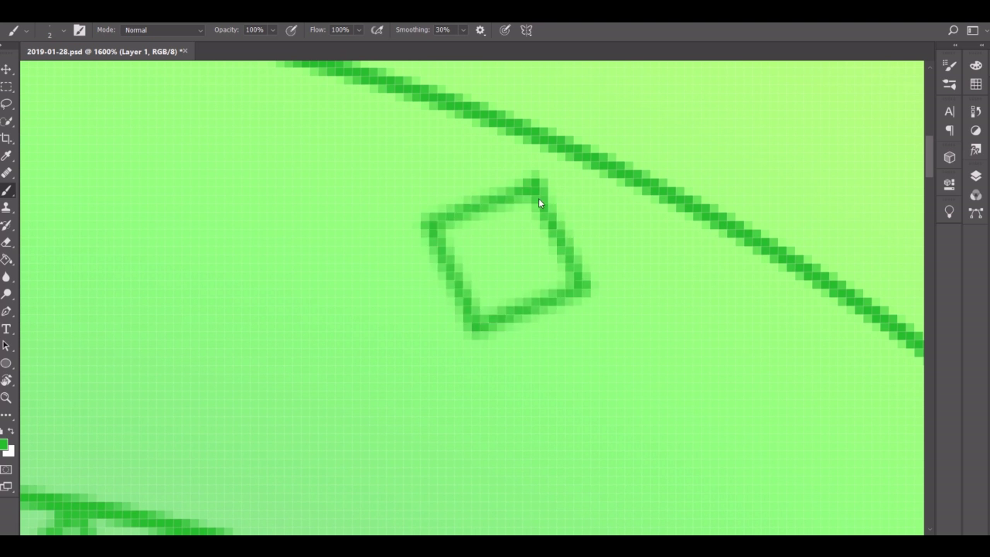
Add offset chevron layers beneath the diamond with a darker bottom edge
left_click_drag(574, 298, 453, 393)
left_click_drag(556, 357, 566, 406)
left_click_drag(402, 300, 398, 410)
left_click_drag(566, 410, 467, 441)
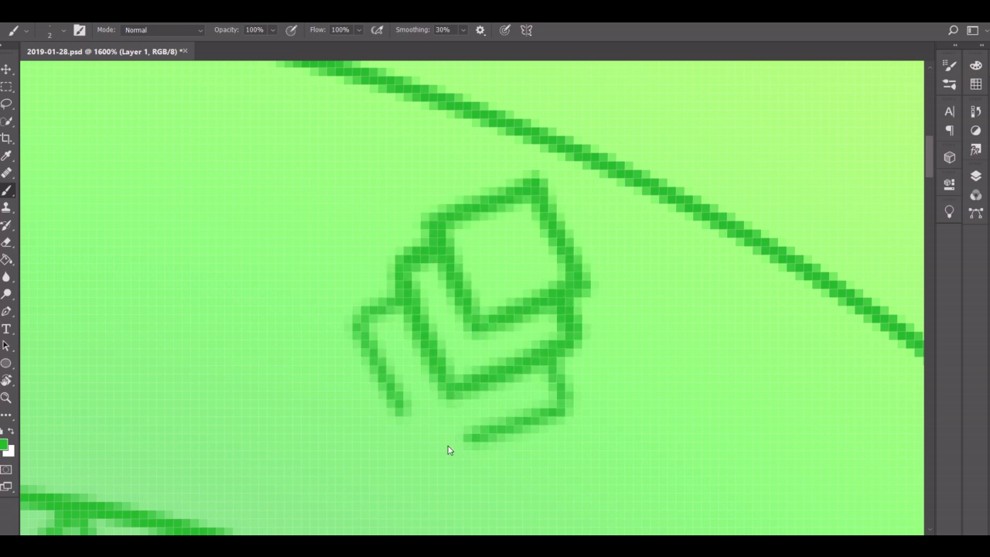
scroll(456, 446, "down", 3)
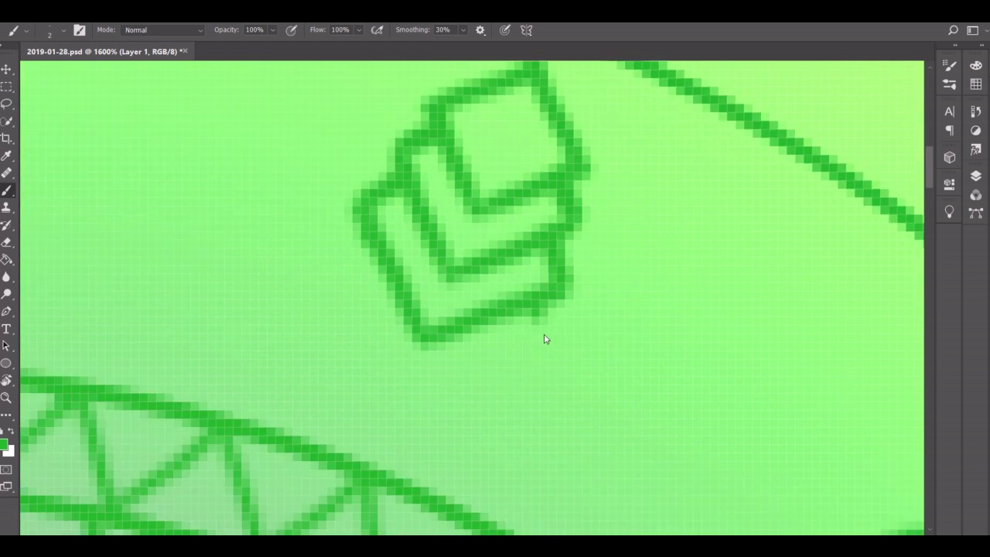
mouse_move(544, 338)
left_mouse_down()
mouse_move(550, 353)
mouse_move(393, 415)
left_mouse_up()
left_click_drag(504, 367, 398, 409)
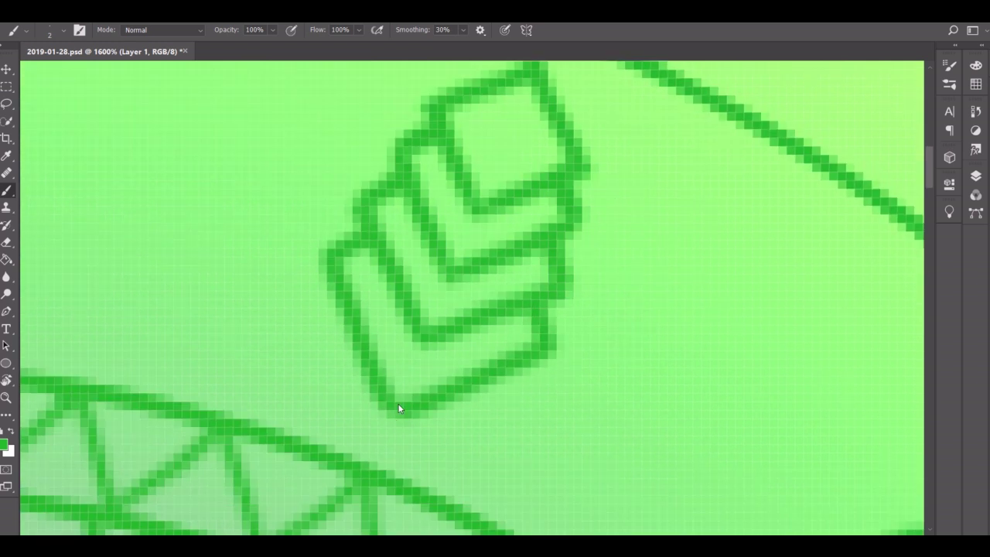
Outline a new tilted diamond and place a solid dot at its centre
scroll(397, 409, "left", 5)
scroll(397, 409, "up", 3)
mouse_move(440, 156)
left_mouse_down()
mouse_move(501, 325)
mouse_move(340, 224)
mouse_move(283, 286)
mouse_move(346, 442)
left_mouse_up()
left_click_drag(505, 338, 344, 437)
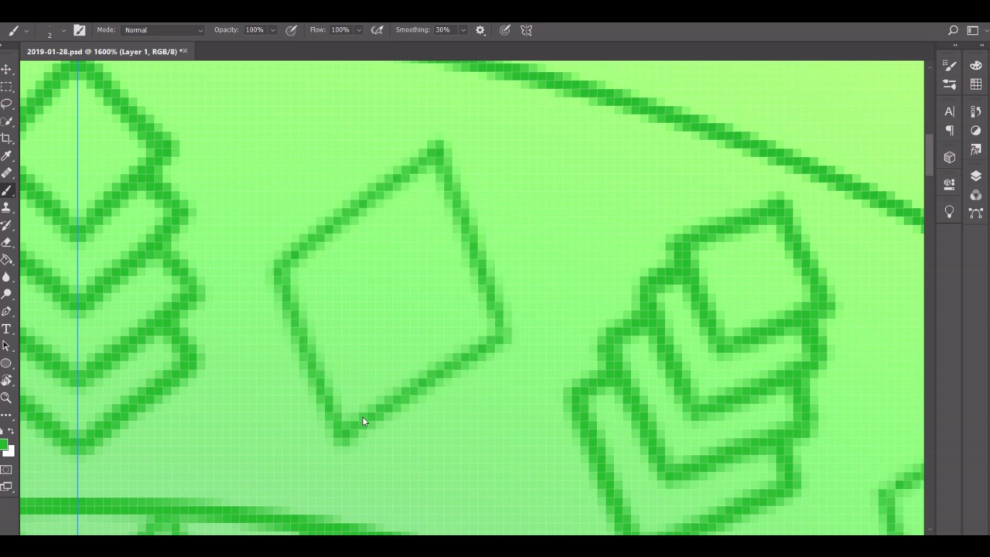
left_click(386, 298)
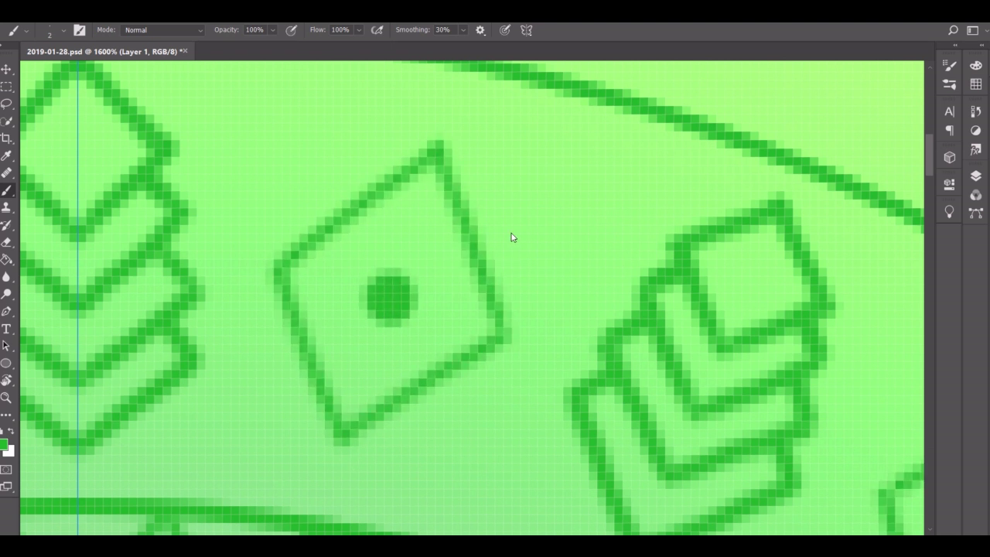
Re-stroke all four diamond edges evenly thicker
scroll(433, 268, "up", 2)
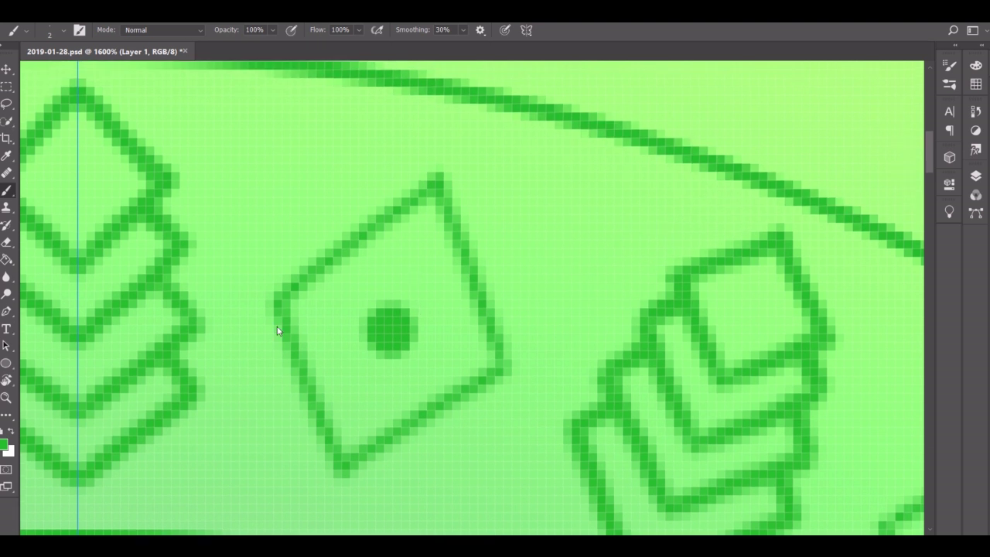
left_click_drag(277, 328, 327, 414)
left_click_drag(506, 374, 345, 482)
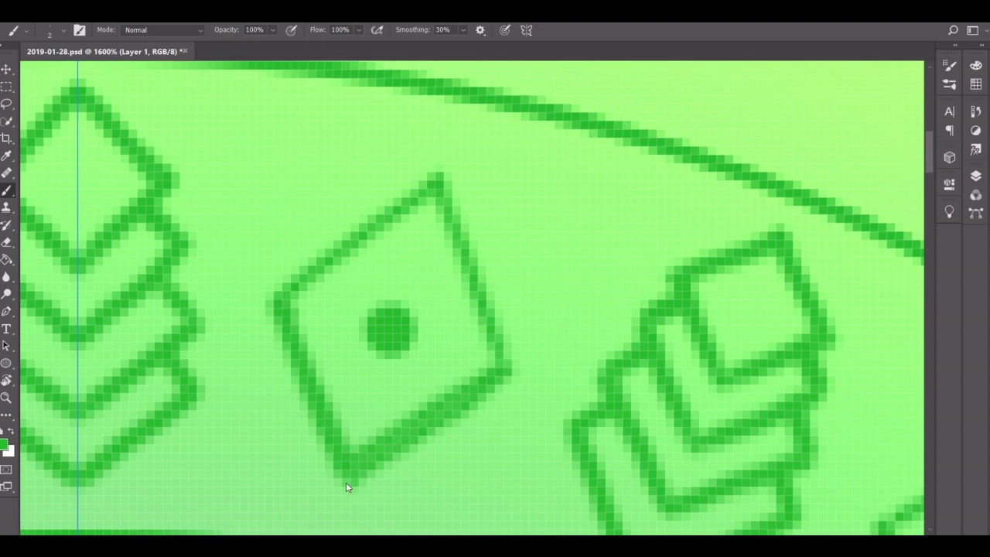
key("e")
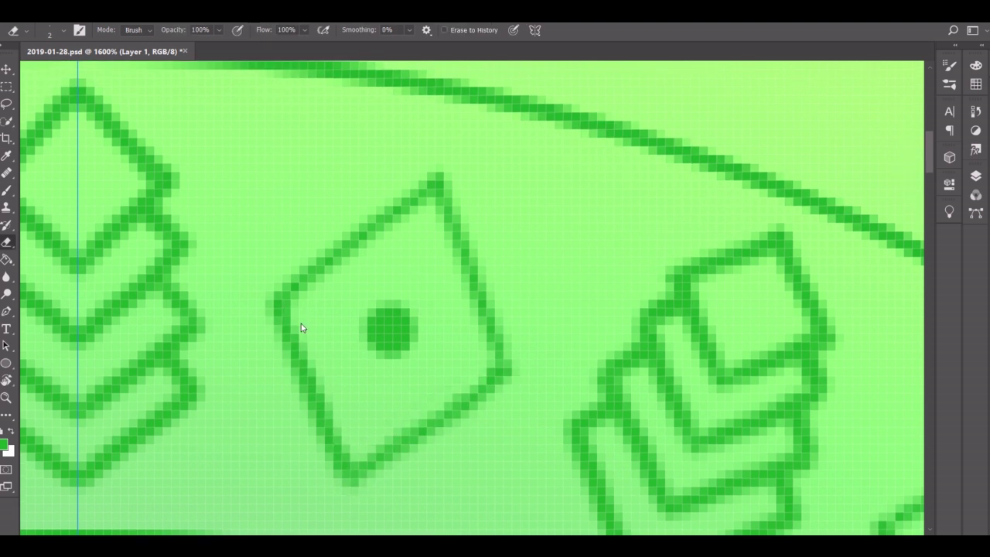
key("b")
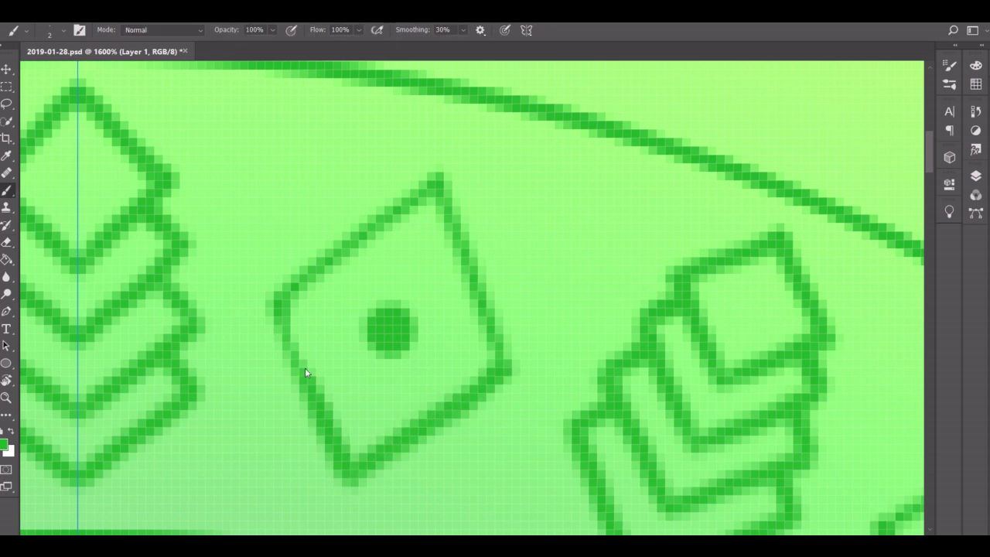
left_click_drag(507, 368, 461, 231)
left_click_drag(431, 181, 283, 288)
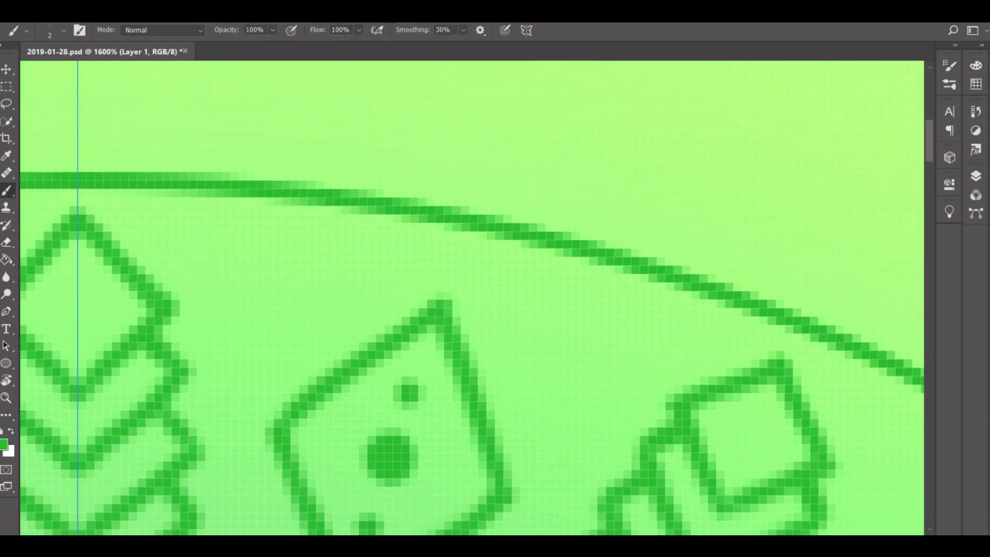
left_click_drag(371, 404, 360, 393)
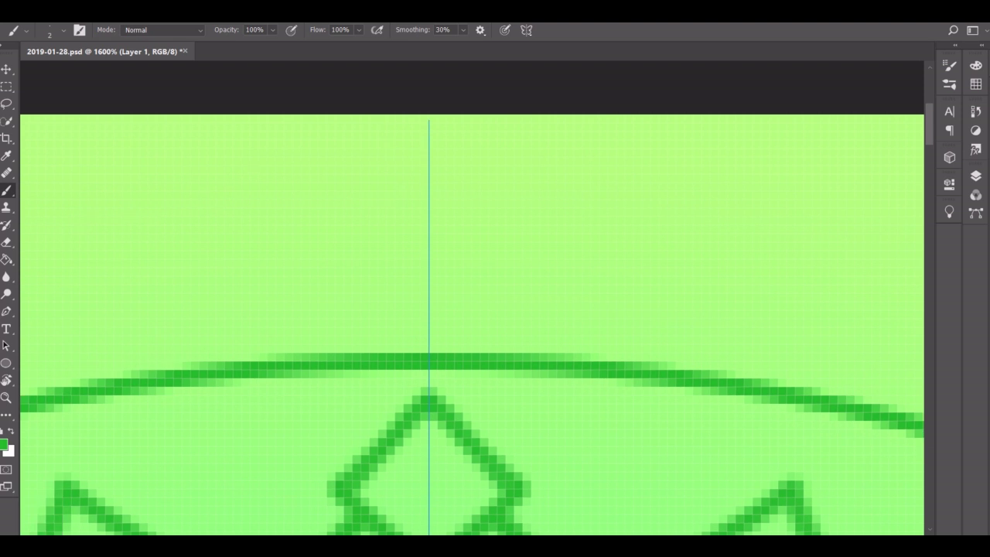
Paint a horizontal bar just above the outer arc, replacing an undone rectangle attempt
mouse_move(473, 247)
left_mouse_down()
mouse_move(404, 243)
mouse_move(369, 332)
left_mouse_up()
mouse_move(464, 335)
left_mouse_down()
mouse_move(490, 338)
mouse_move(426, 322)
left_mouse_up()
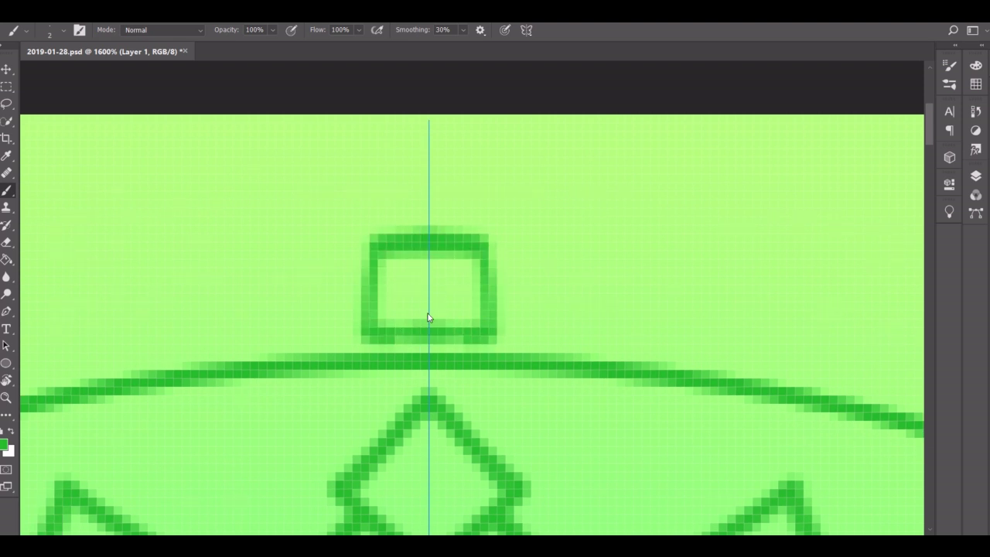
left_click_drag(488, 241, 485, 329)
left_click_drag(378, 317, 388, 309)
key("ctrl+z")
key("ctrl+z")
key("ctrl+z")
key("ctrl+z")
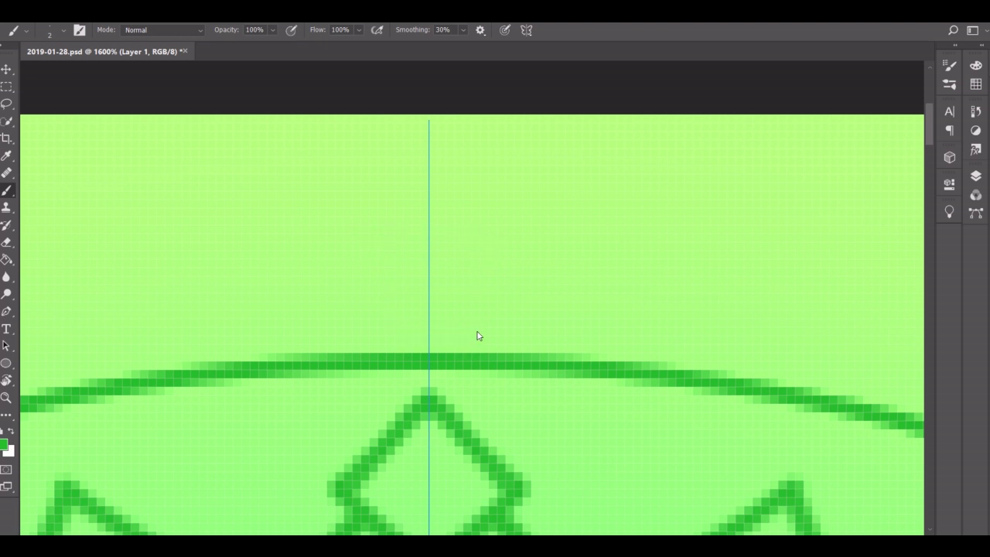
mouse_move(488, 328)
left_mouse_down()
mouse_move(438, 330)
mouse_move(490, 274)
mouse_move(492, 233)
mouse_move(392, 223)
mouse_move(413, 223)
left_mouse_up()
key("ctrl+z")
key("ctrl+z")
key("ctrl+z")
Zoom in on the bar and paint two legs rising from its ends
key("z")
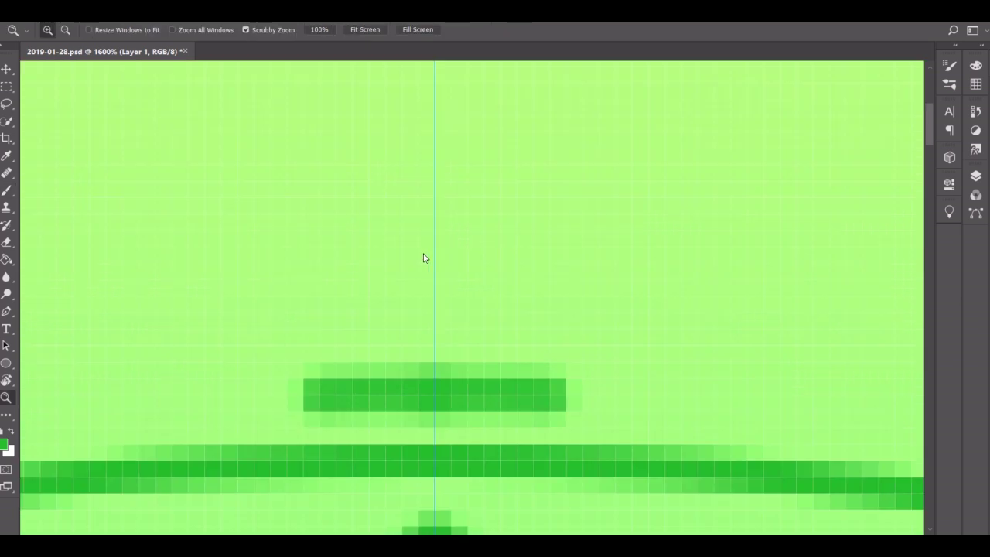
left_click_drag(422, 259, 274, 294)
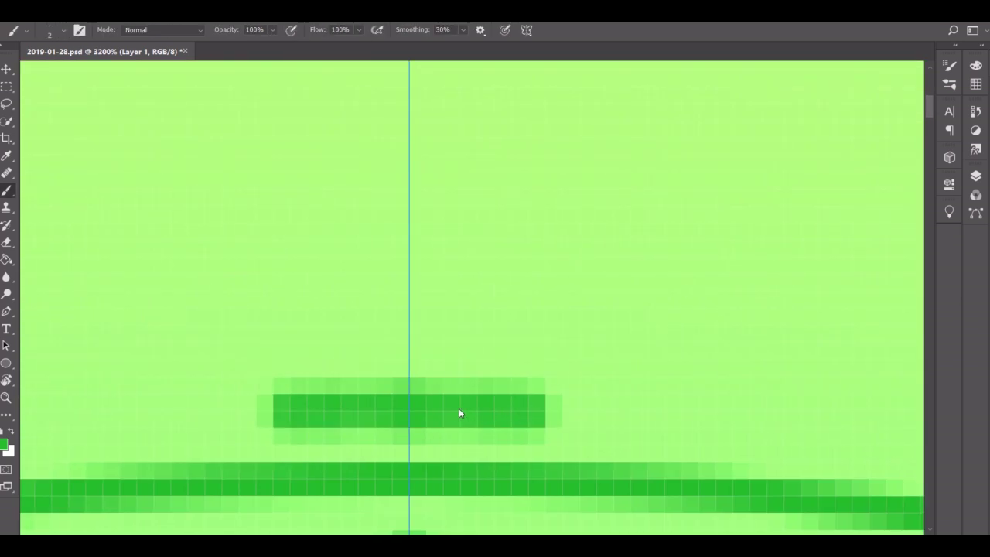
mouse_move(529, 379)
left_mouse_down()
mouse_move(528, 177)
mouse_move(418, 166)
mouse_move(531, 166)
mouse_move(530, 416)
mouse_move(522, 401)
left_mouse_up()
Paint a second diagonal stroke parallel to and above the existing line
key("z")
scroll(455, 305, "right", 5)
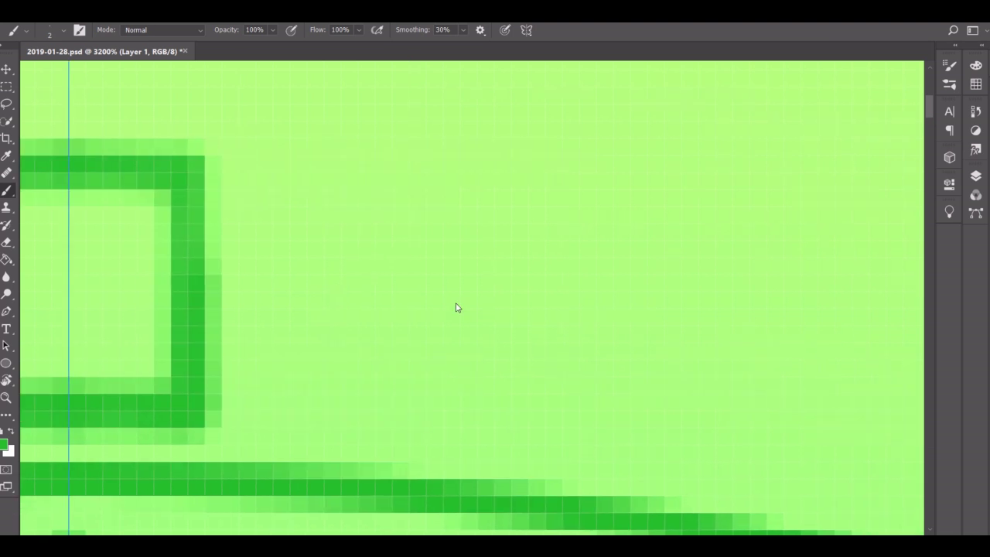
scroll(457, 305, "down", 5)
scroll(482, 313, "down", 2)
key("b")
scroll(483, 313, "up", 2)
scroll(482, 313, "right", 5)
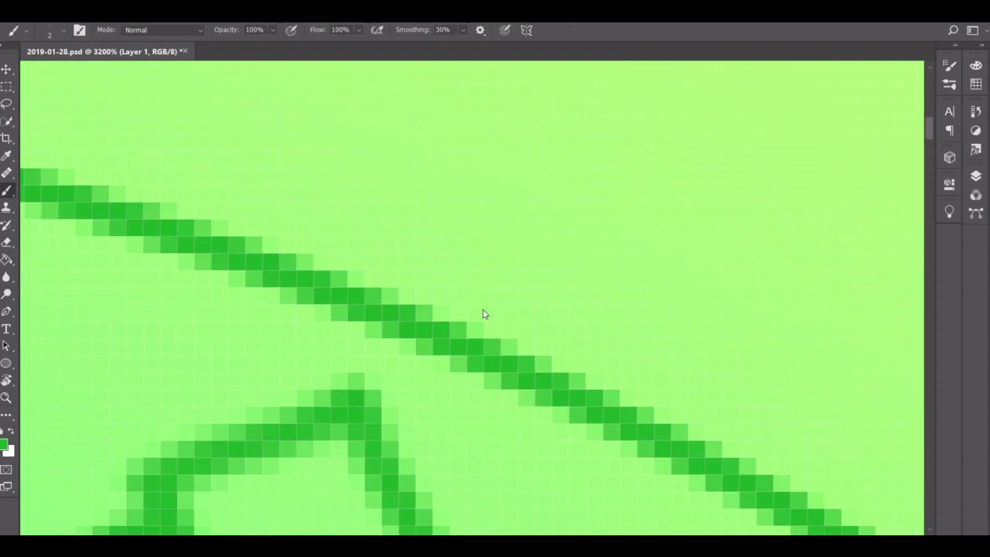
left_click_drag(543, 297, 296, 195)
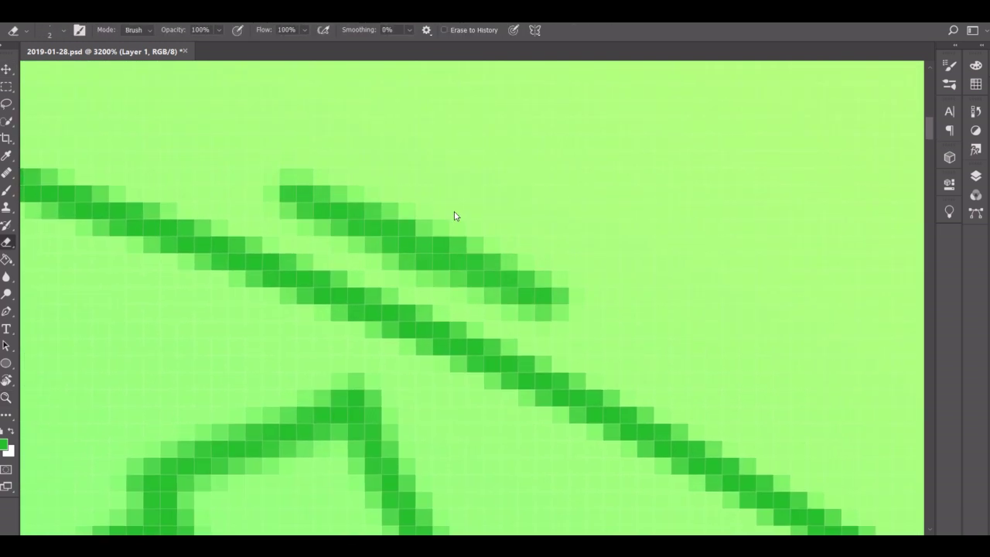
Keep the new diagonal and paint two rising strokes forming a chevron leaf
scroll(447, 219, "up", 2)
scroll(447, 219, "up", 2)
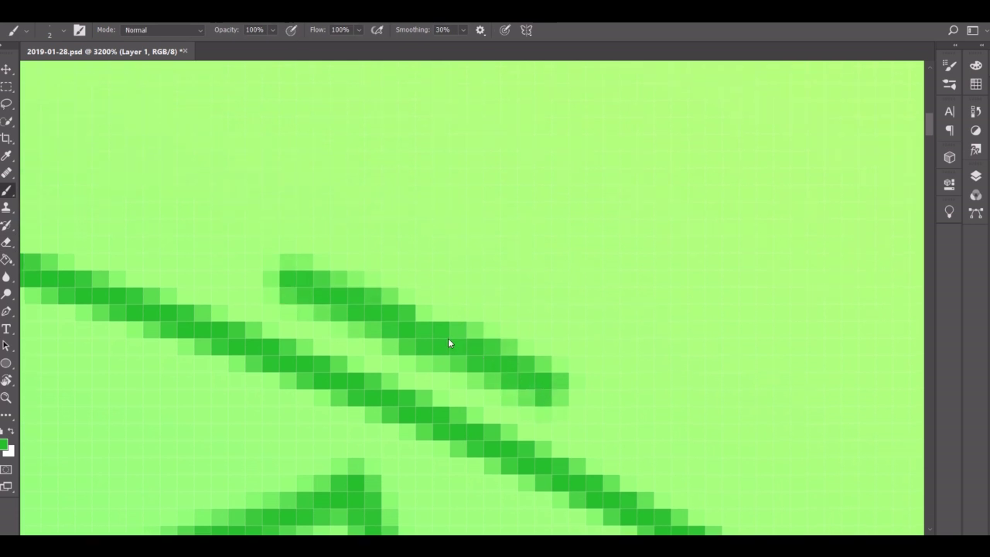
key("e")
left_click_drag(316, 259, 380, 343)
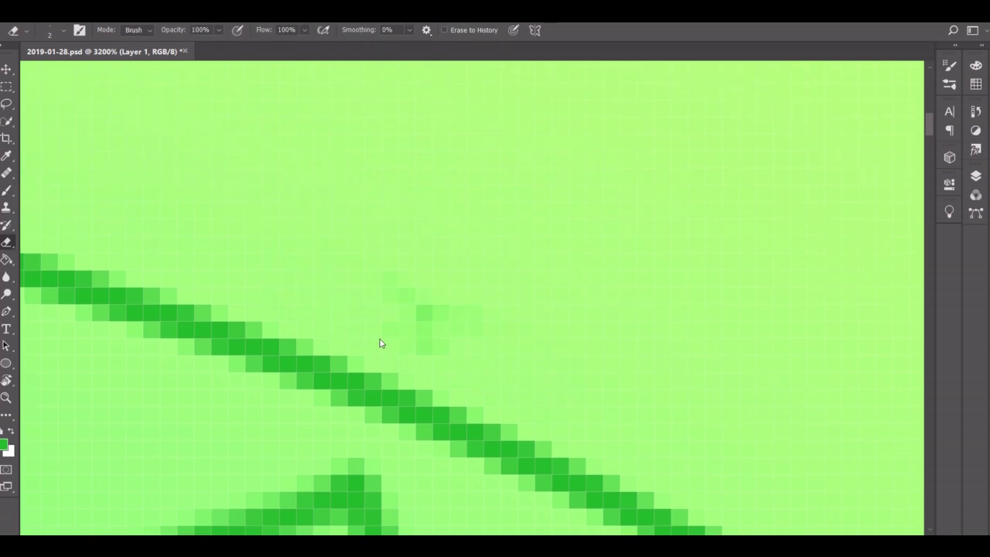
key("ctrl+z")
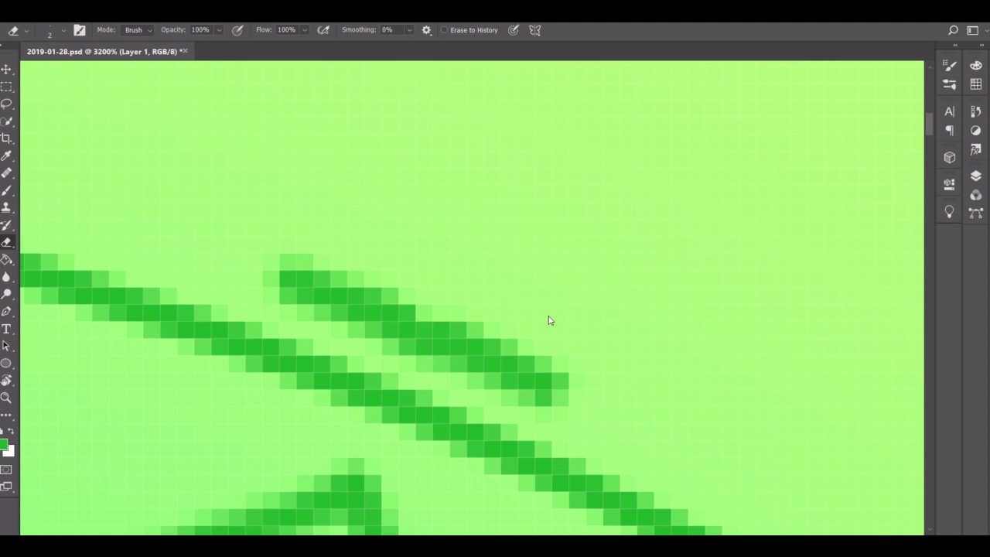
key("b")
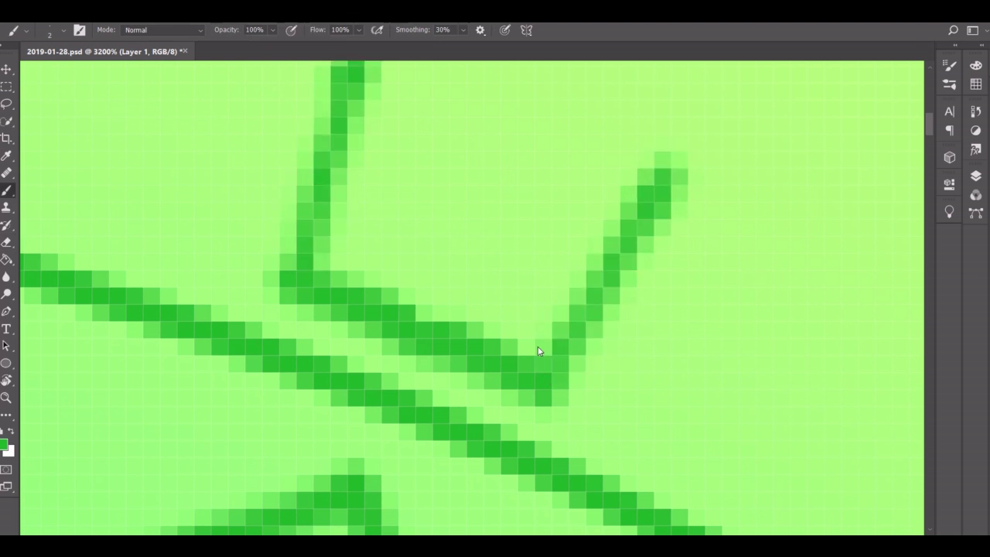
left_click_drag(639, 194, 539, 386)
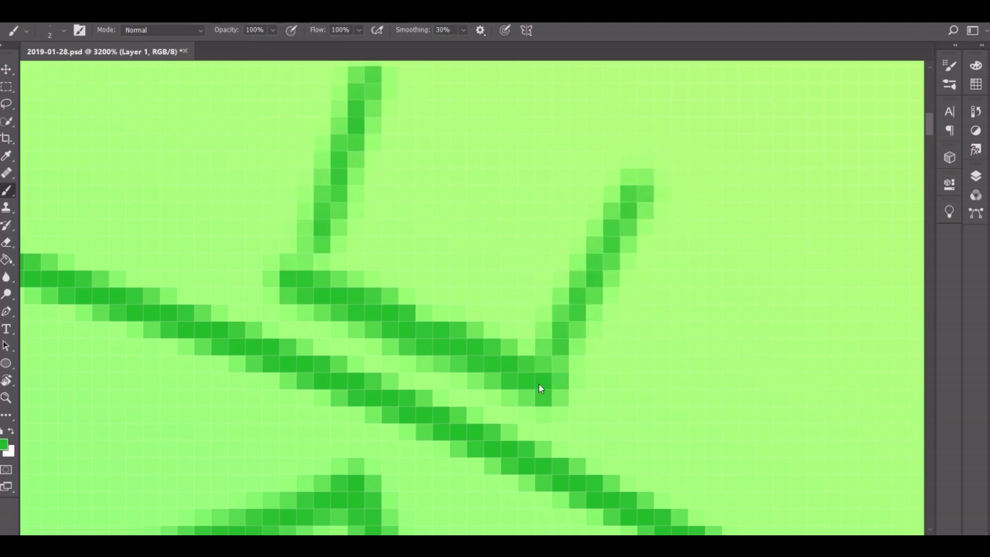
Erase stray marks and redraw the chevron's top stroke thicker
scroll(646, 198, "up", 2)
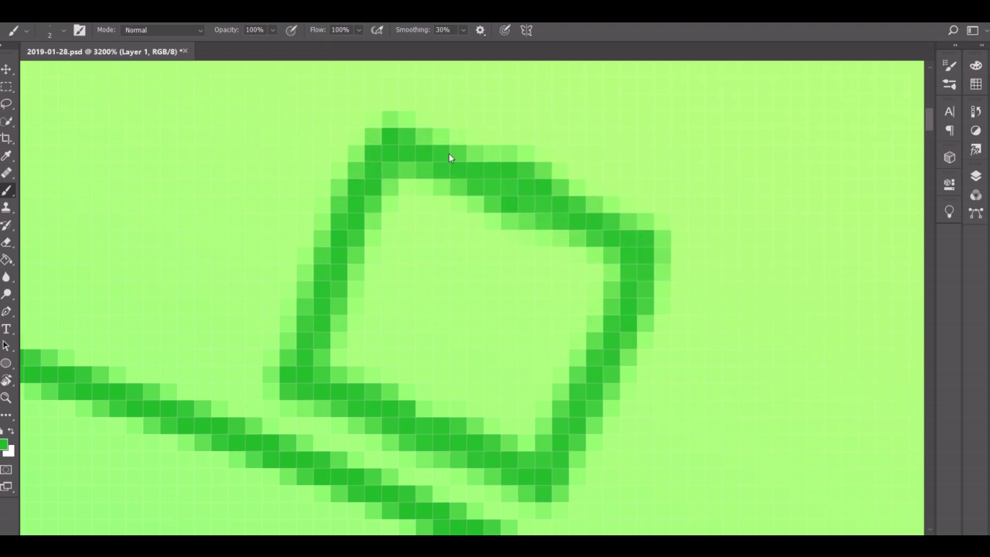
key("e")
mouse_move(501, 227)
left_mouse_down()
mouse_move(531, 159)
mouse_move(661, 240)
left_mouse_up()
key("b")
left_click_drag(413, 144, 634, 251)
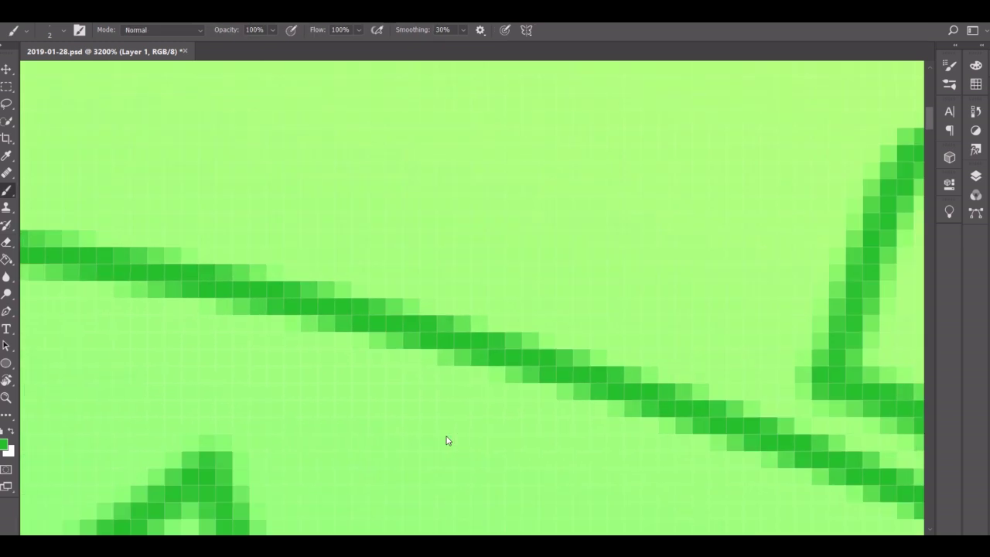
Draw a small circle and a ring of small squares outside the outer circle, then view the whole mandala
mouse_move(738, 251)
left_mouse_down()
mouse_move(691, 376)
mouse_move(592, 256)
mouse_move(727, 240)
left_mouse_up()
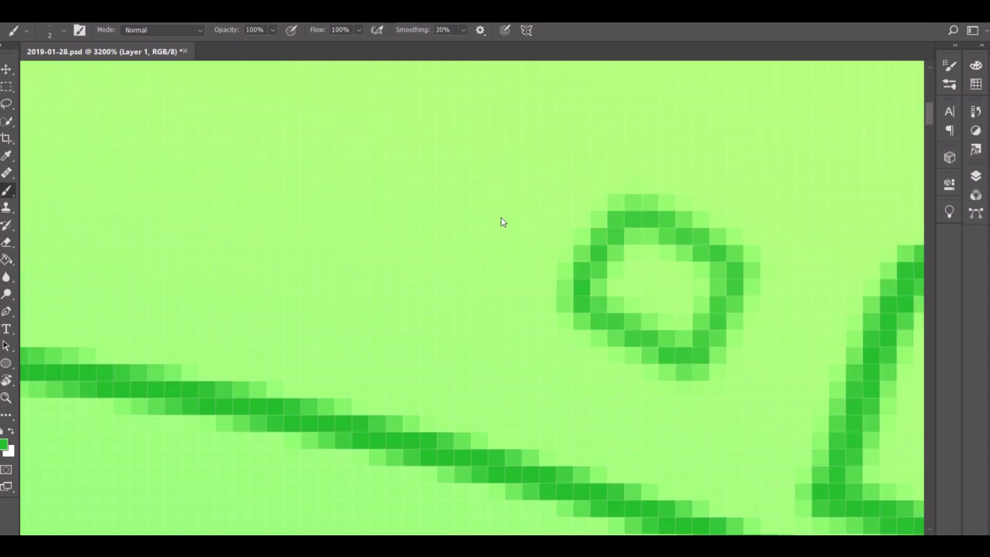
mouse_move(456, 155)
left_mouse_down()
mouse_move(433, 267)
mouse_move(318, 134)
mouse_move(436, 158)
left_mouse_up()
scroll(435, 157, "left", 3)
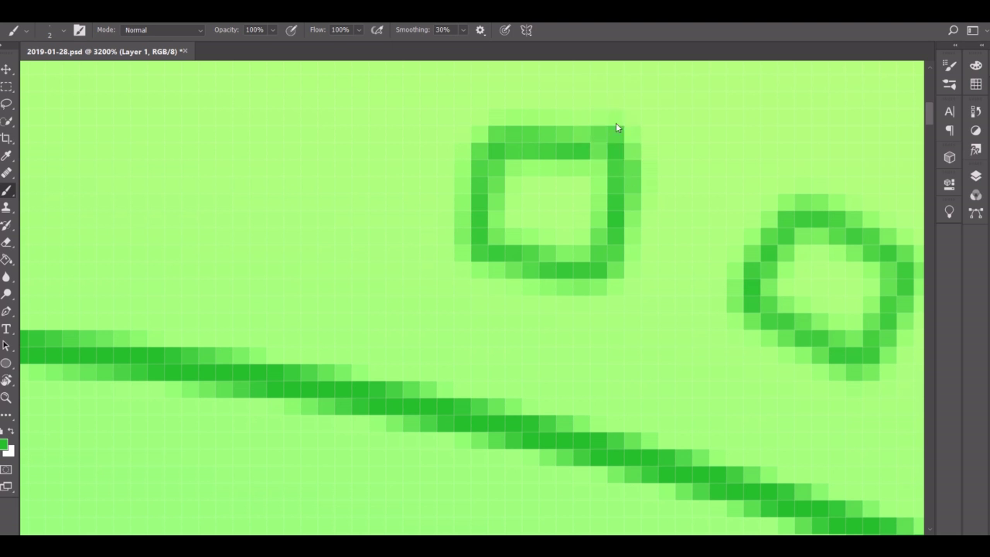
scroll(615, 127, "left", 3)
mouse_move(669, 210)
left_mouse_down()
mouse_move(634, 335)
mouse_move(580, 214)
mouse_move(668, 213)
left_mouse_up()
left_click(396, 205)
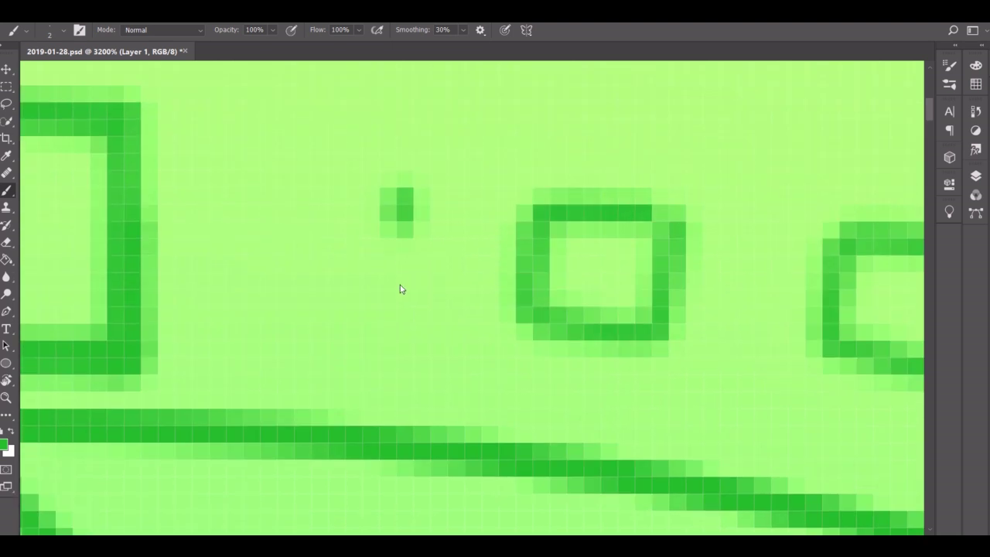
mouse_move(400, 289)
left_mouse_down()
mouse_move(243, 250)
mouse_move(404, 186)
left_mouse_up()
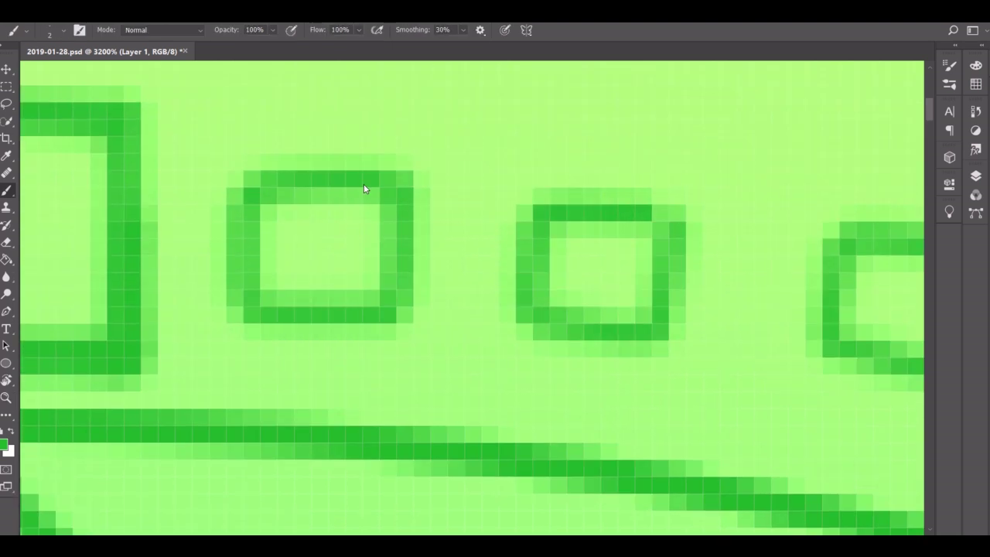
key("z")
key("ctrl+0")
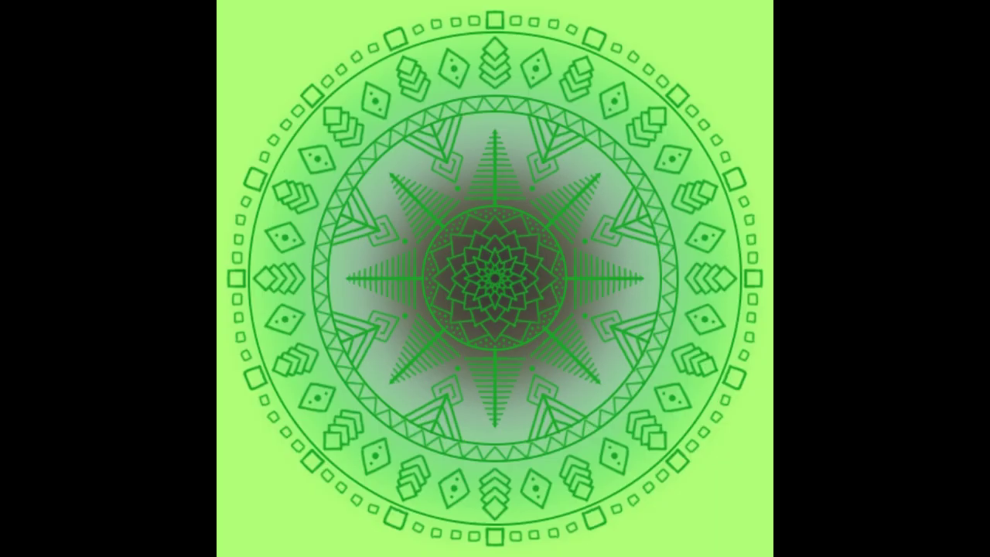